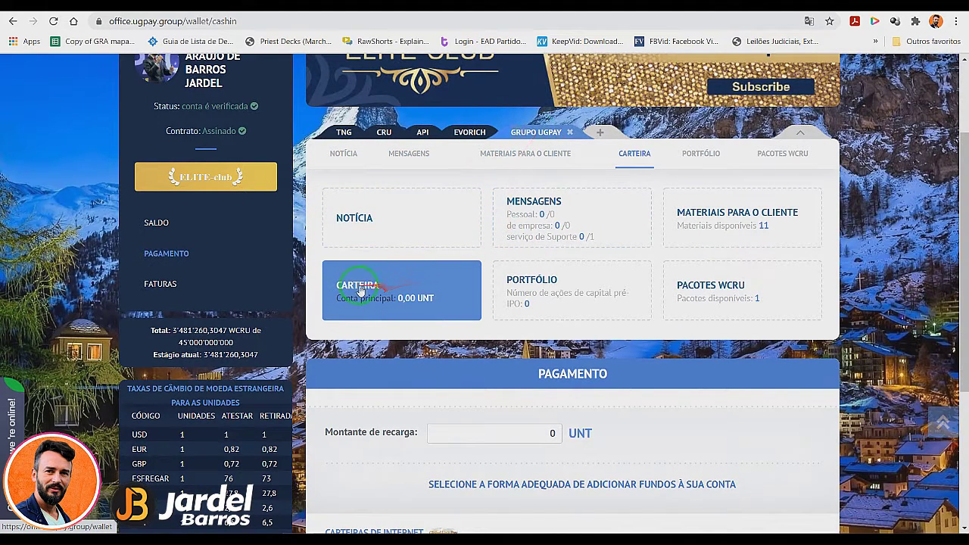
pyautogui.rightClick(685, 134)
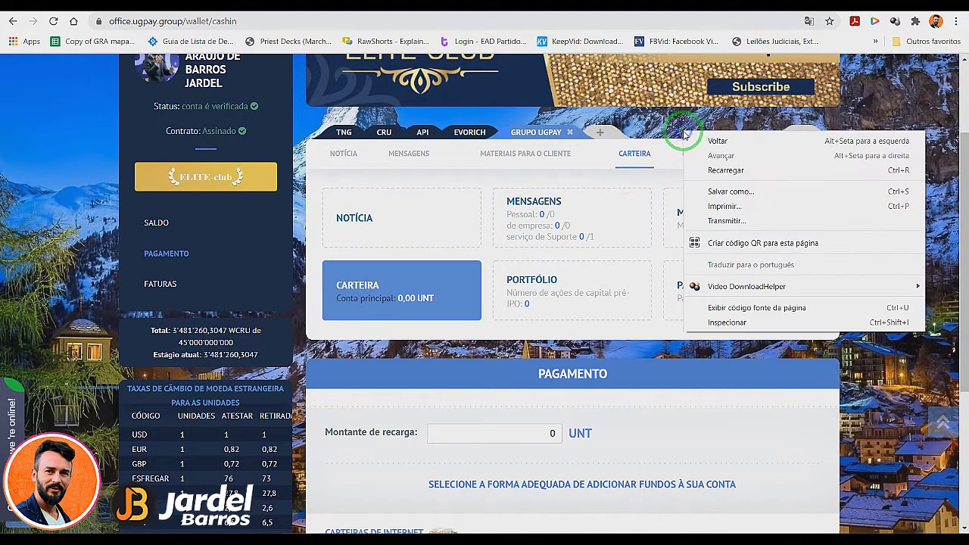
pyautogui.click(669, 114)
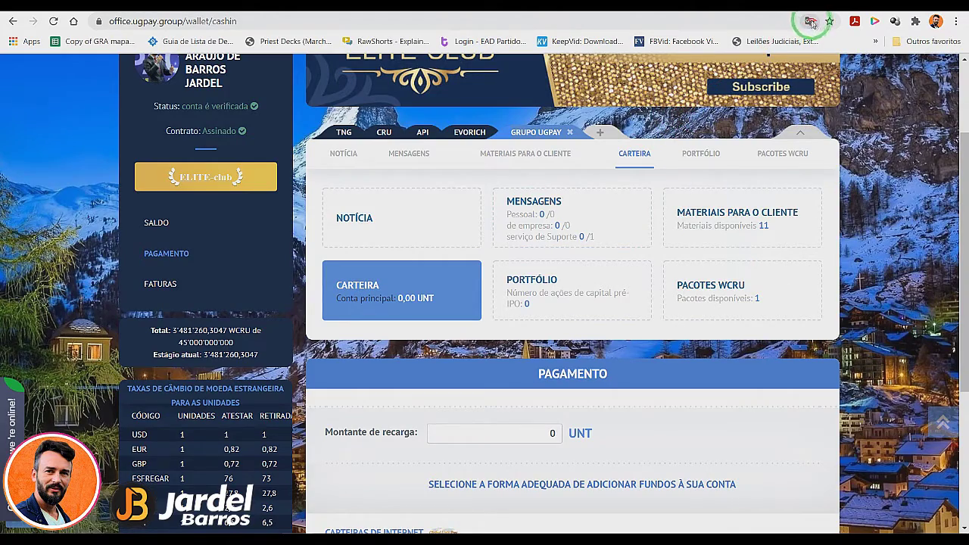
pyautogui.scroll(2, 613, 213)
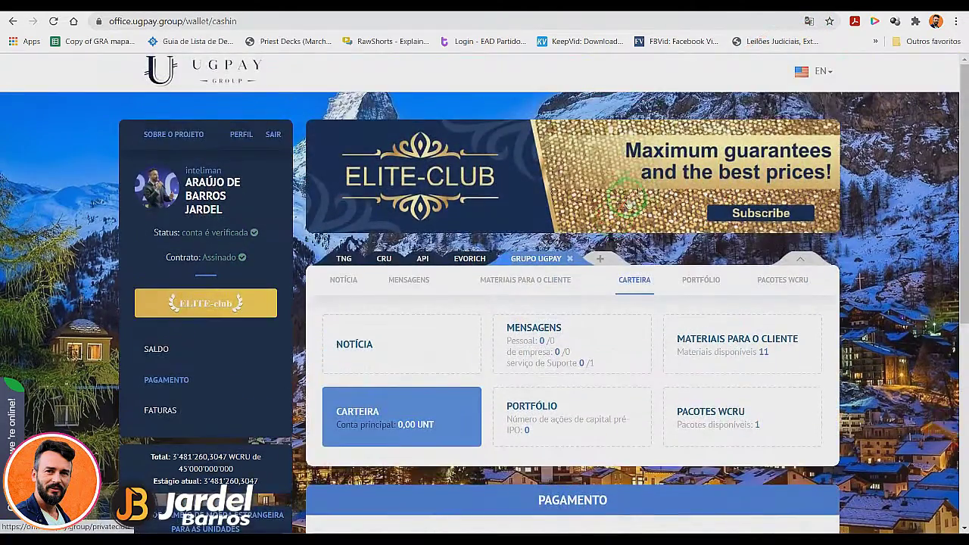
pyautogui.scroll(-3, 604, 210)
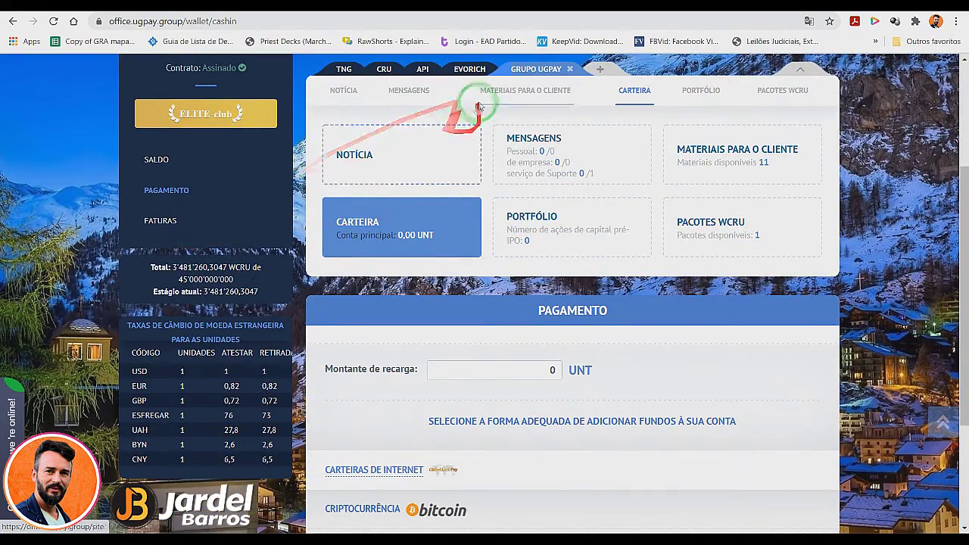
# - Open the wallet section and go to its payment page for adding funds
pyautogui.click(385, 224)
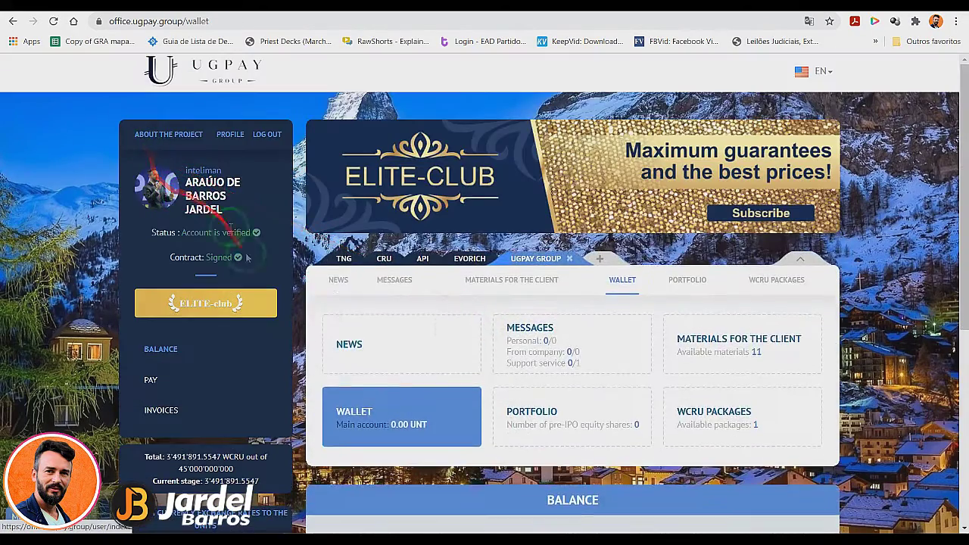
pyautogui.scroll(-4, 450, 328)
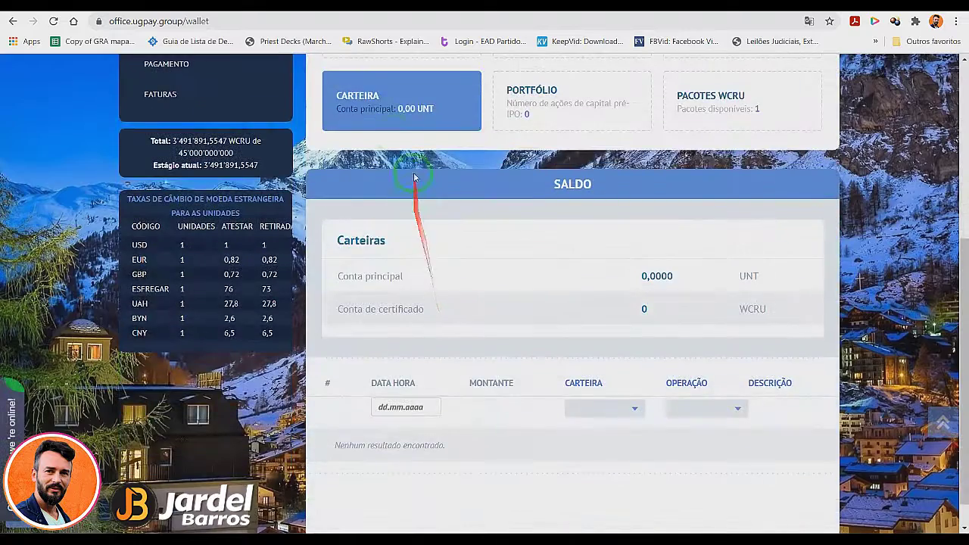
pyautogui.click(384, 98)
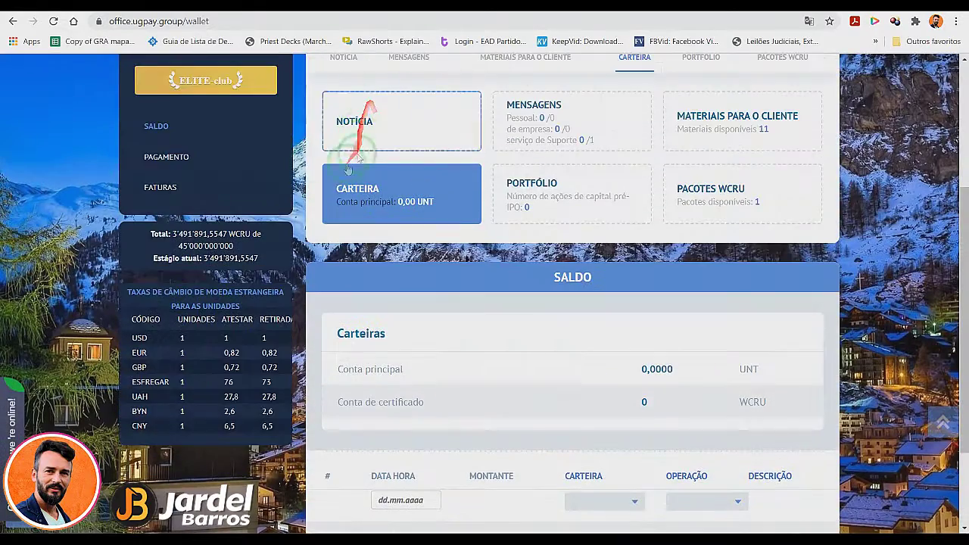
pyautogui.click(179, 156)
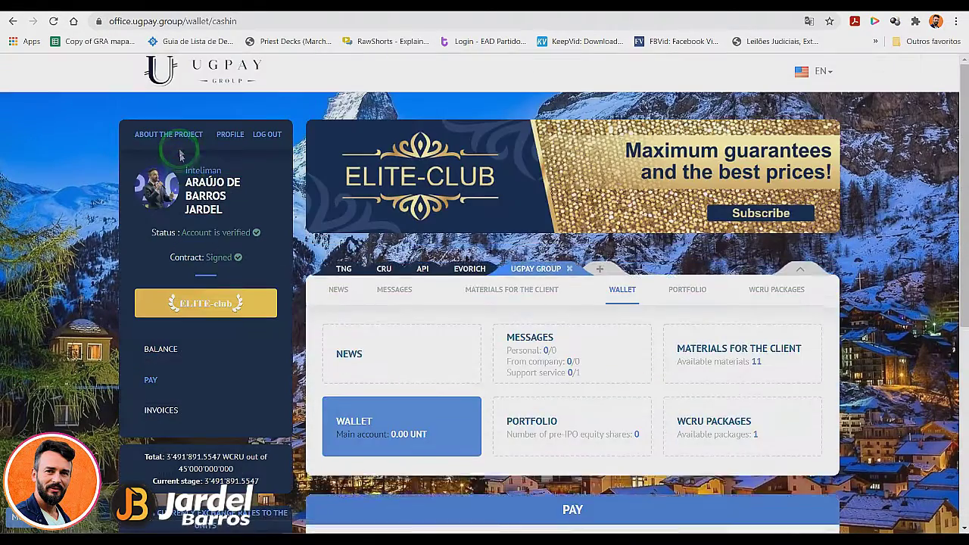
pyautogui.scroll(-3, 469, 188)
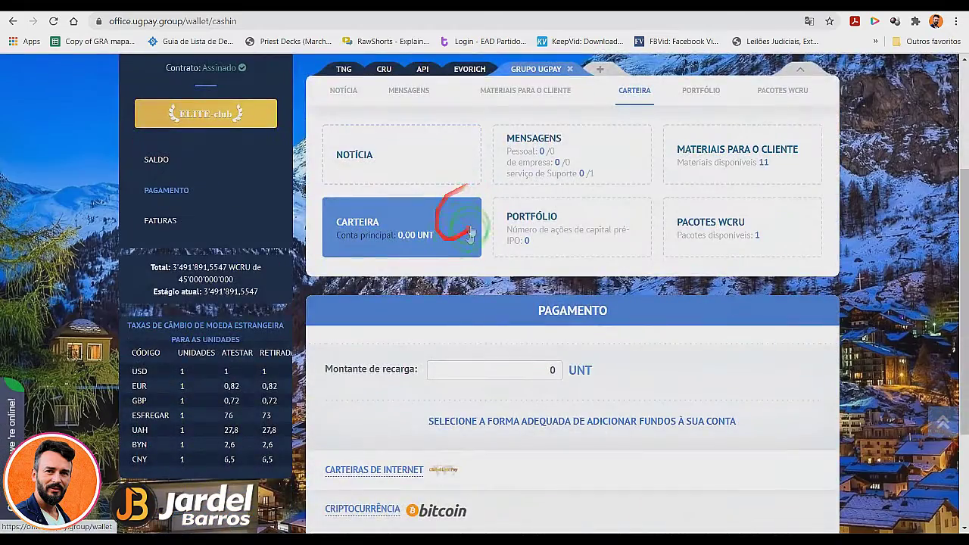
# - Set the recharge amount to 200 UNT and expand the internet wallet payment options
pyautogui.scroll(-2, 450, 205)
pyautogui.scroll(3, 448, 199)
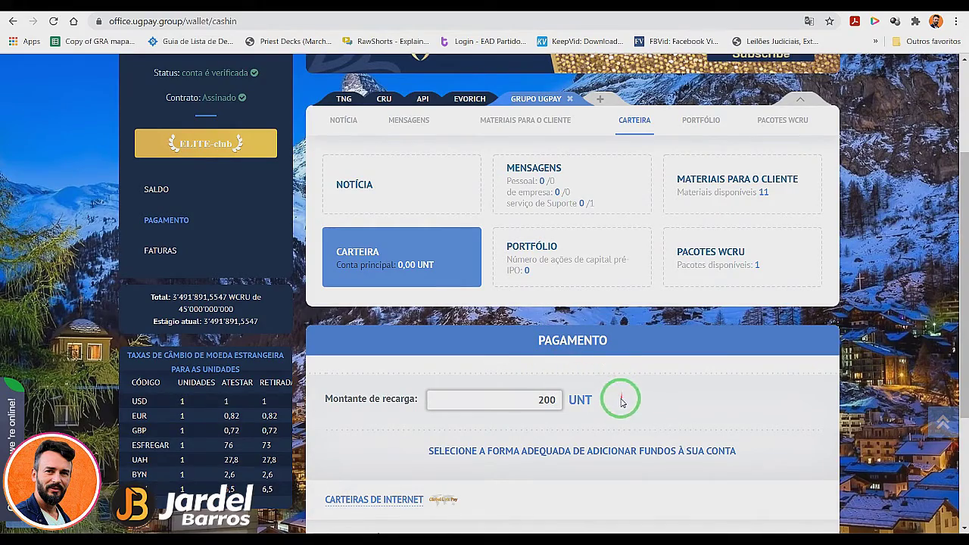
pyautogui.scroll(-3, 633, 379)
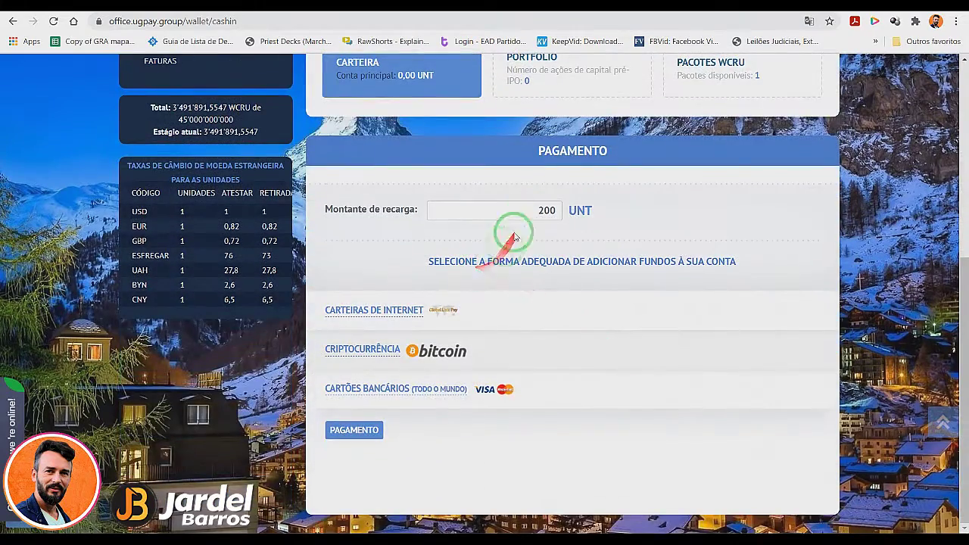
pyautogui.click(382, 310)
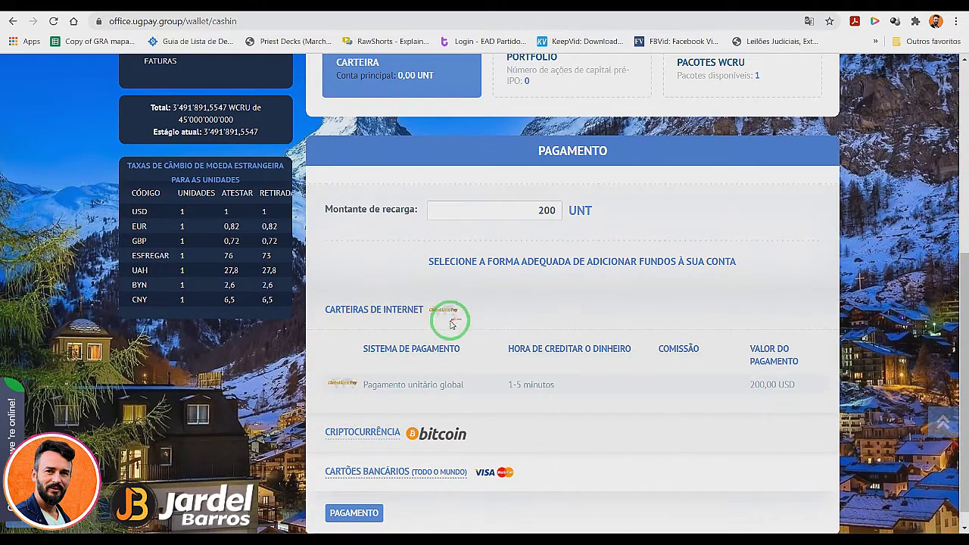
pyautogui.scroll(-1, 427, 335)
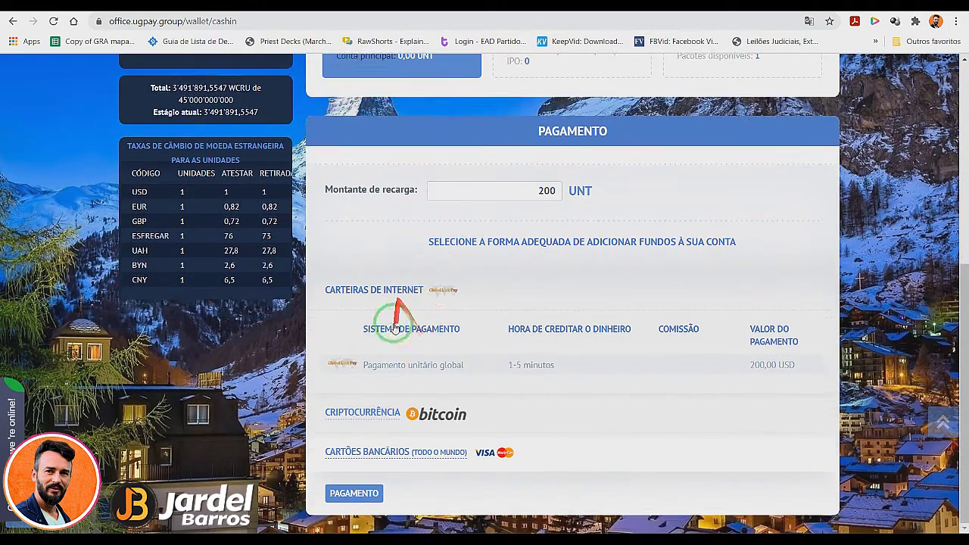
# - Choose Bitcoin under the cryptocurrency options as the payment method and submit the payment form
pyautogui.click(368, 412)
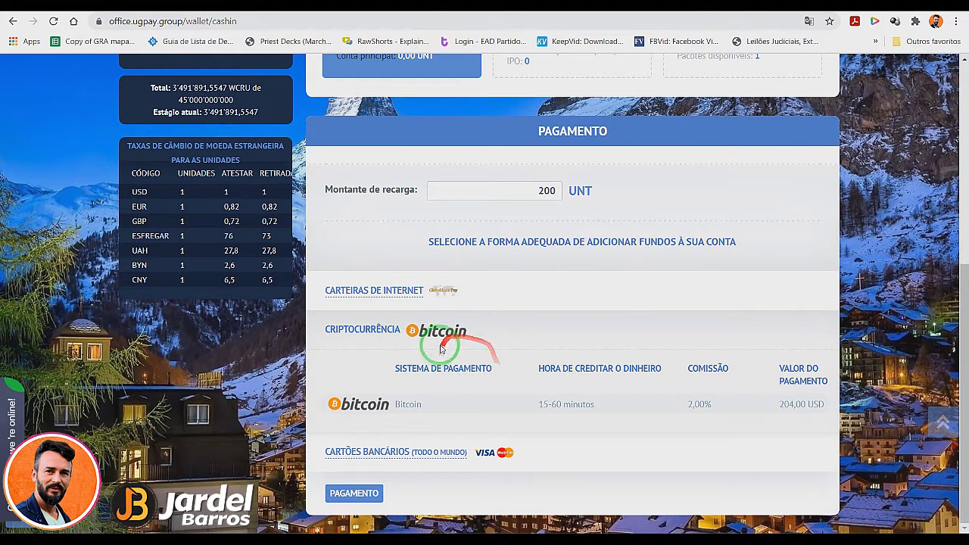
pyautogui.click(403, 399)
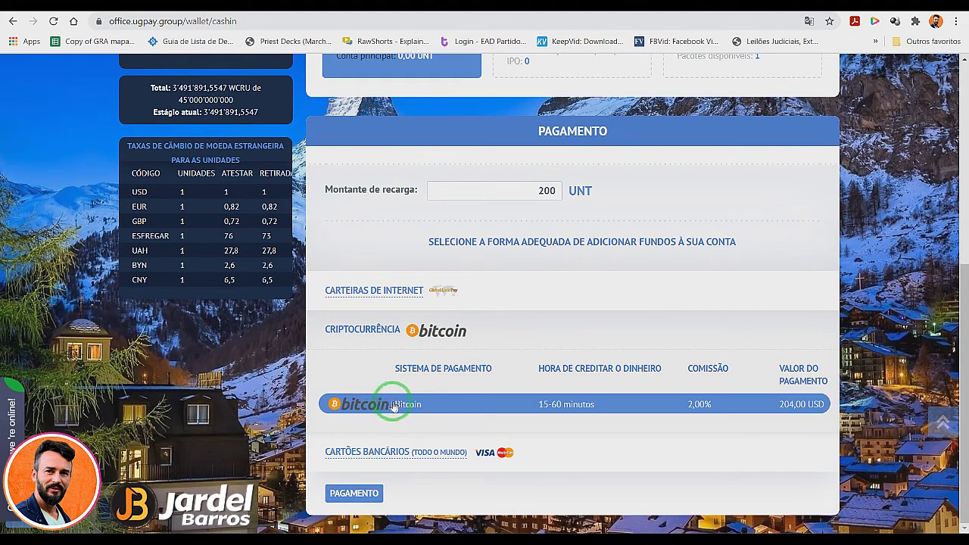
pyautogui.click(385, 405)
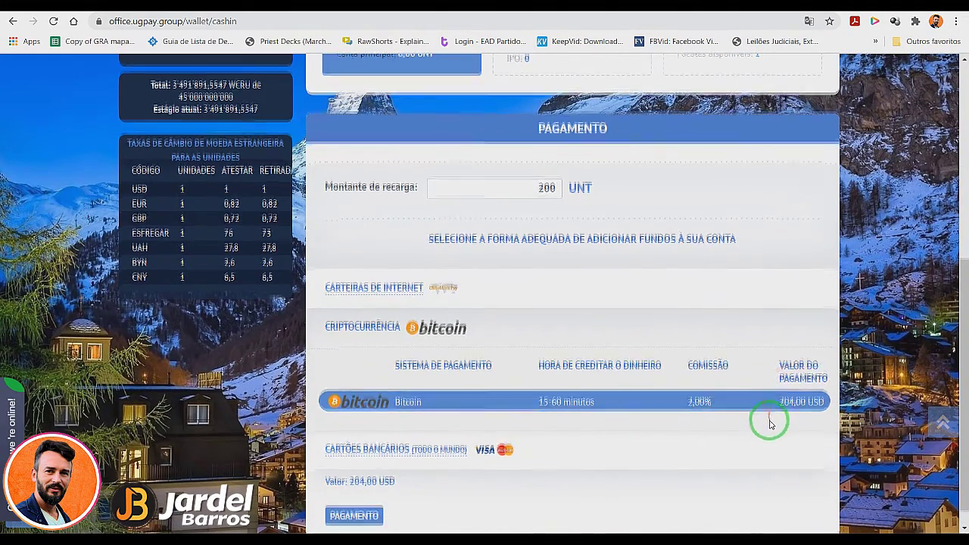
pyautogui.scroll(-1, 772, 424)
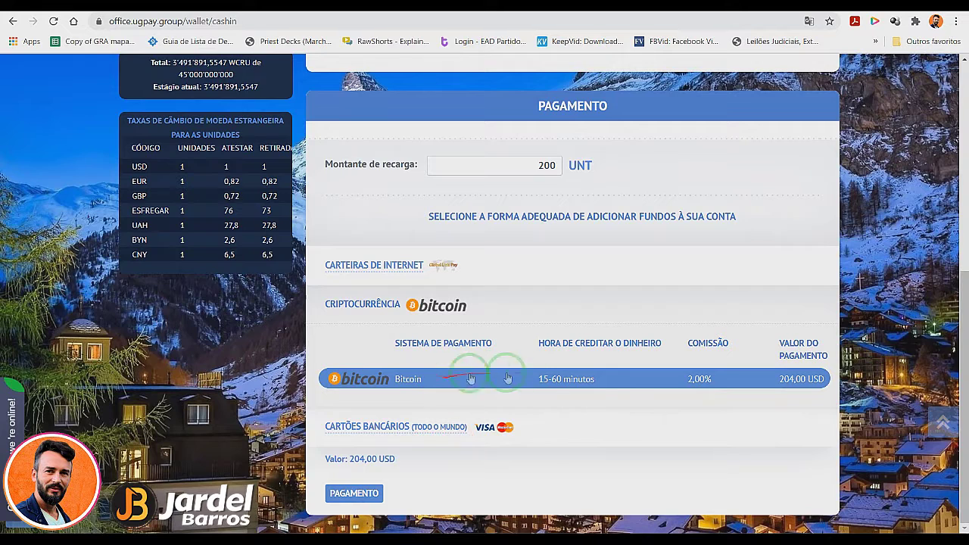
pyautogui.click(353, 494)
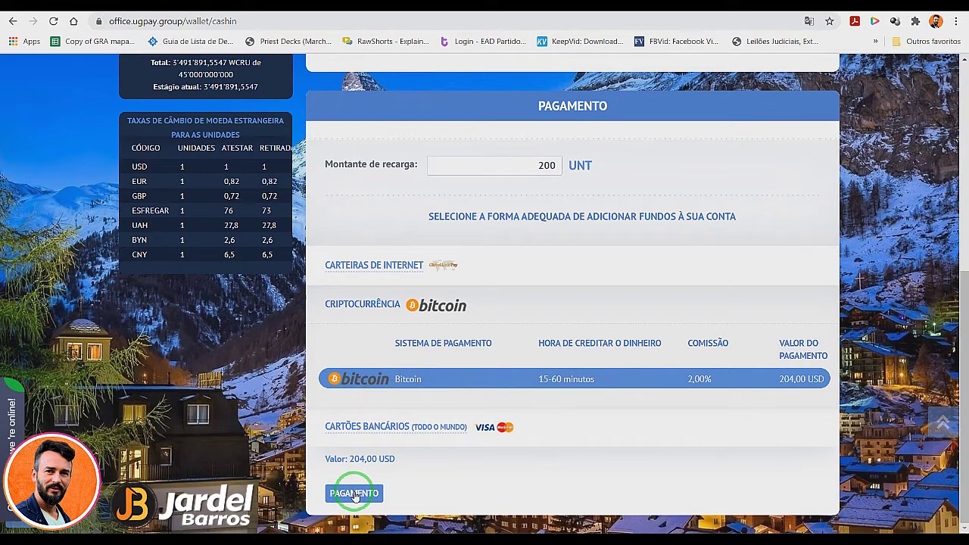
pyautogui.click(353, 494)
# - Confirm the 200 UNT Bitcoin payment to proceed to the crypto checkout
pyautogui.click(507, 213)
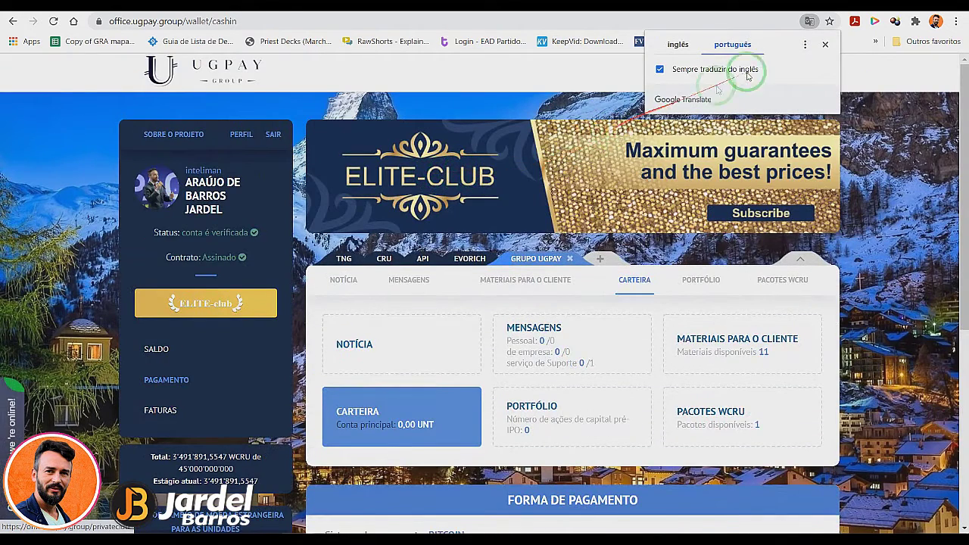
pyautogui.scroll(-3, 447, 354)
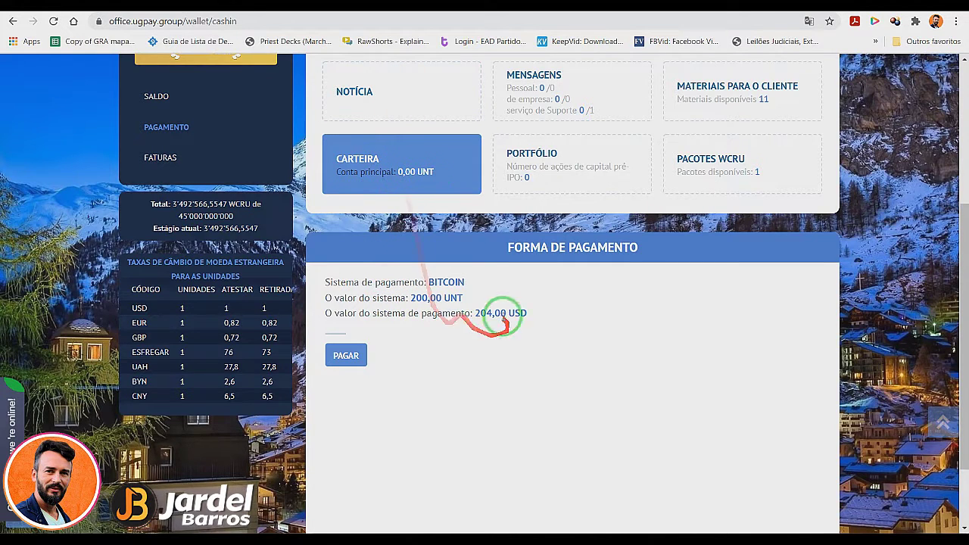
pyautogui.click(348, 357)
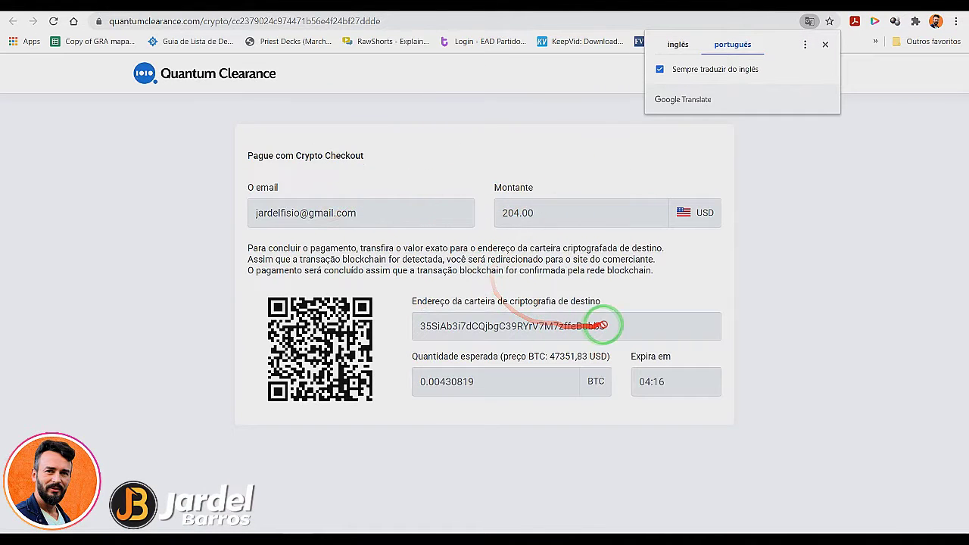
# - Copy the destination crypto wallet address from the checkout page
pyautogui.moveTo(610, 326); pyautogui.dragTo(443, 326)
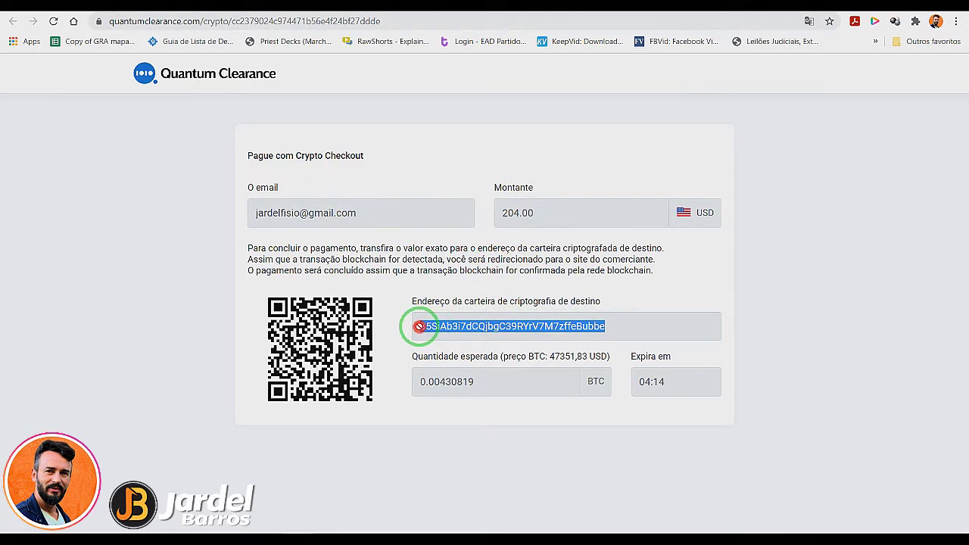
pyautogui.rightClick(425, 326)
pyautogui.click(450, 335)
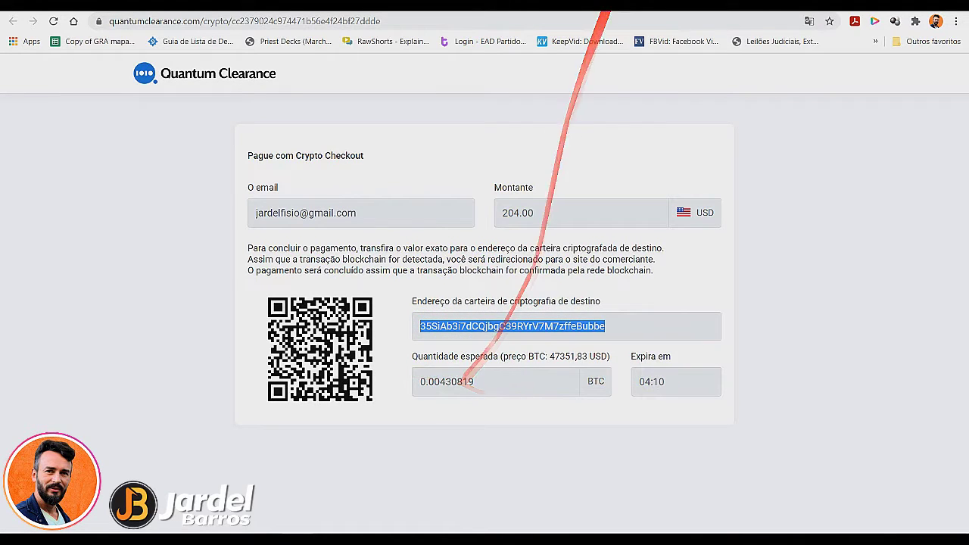
# - Switch to Binance, start a Bitcoin withdrawal and paste the copied wallet address as the BTC recipient address
pyautogui.click(399, 9)
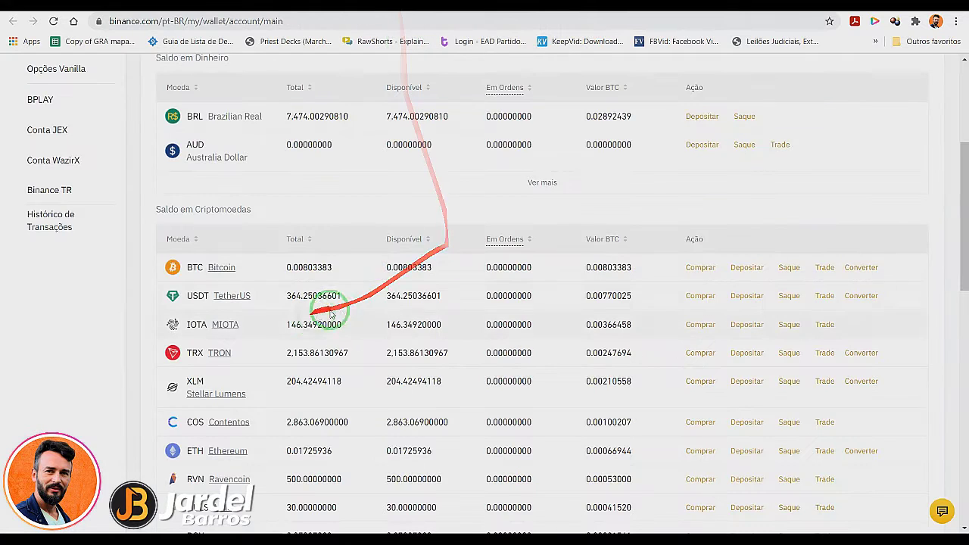
pyautogui.click(785, 270)
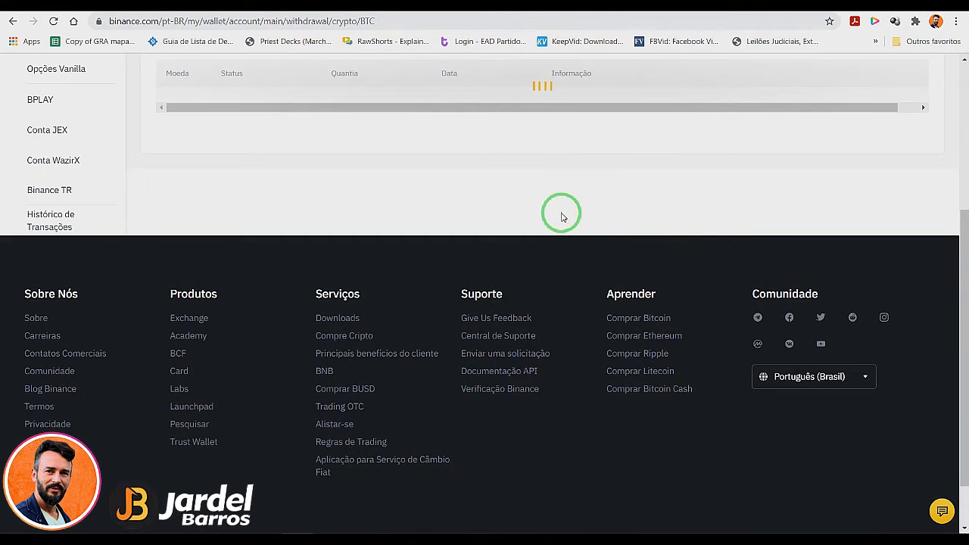
pyautogui.scroll(5, 575, 227)
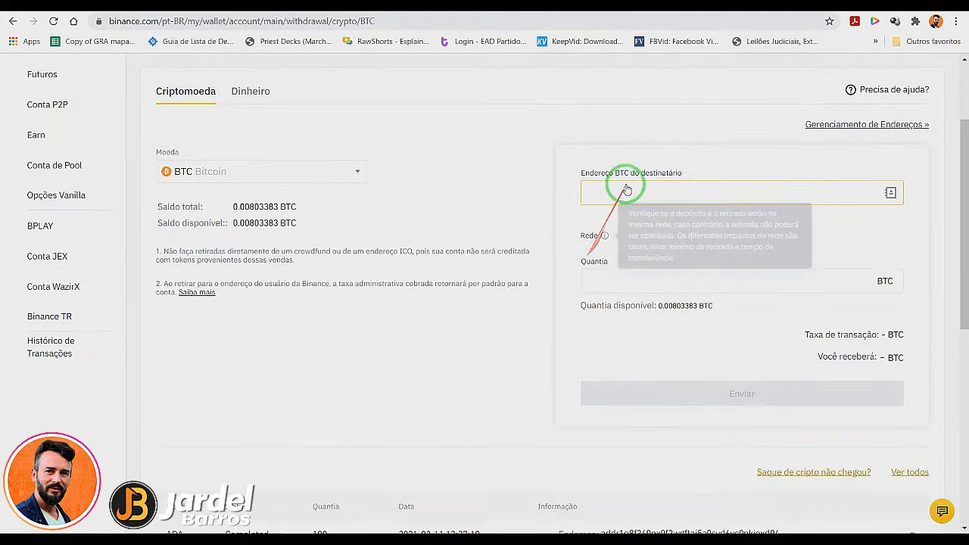
pyautogui.click(625, 191)
pyautogui.hotkey('ctrl', 'v')
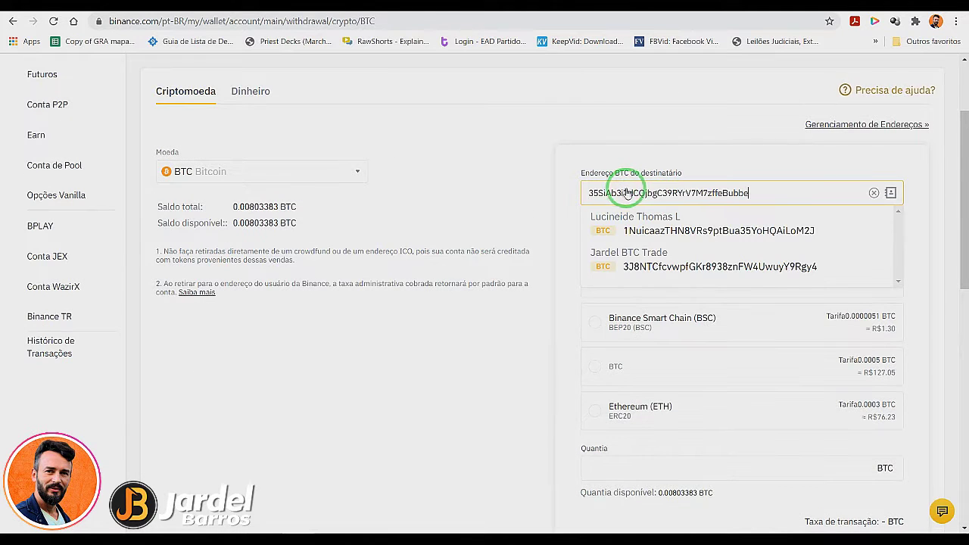
# - Select BTC as the network for the withdrawal
pyautogui.click(598, 367)
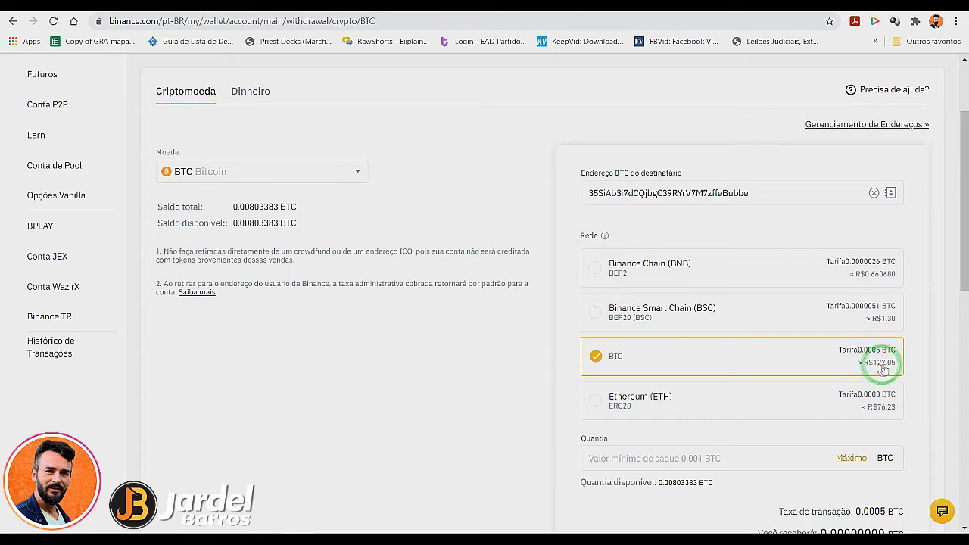
pyautogui.moveTo(962, 274); pyautogui.dragTo(958, 300)
pyautogui.click(671, 380)
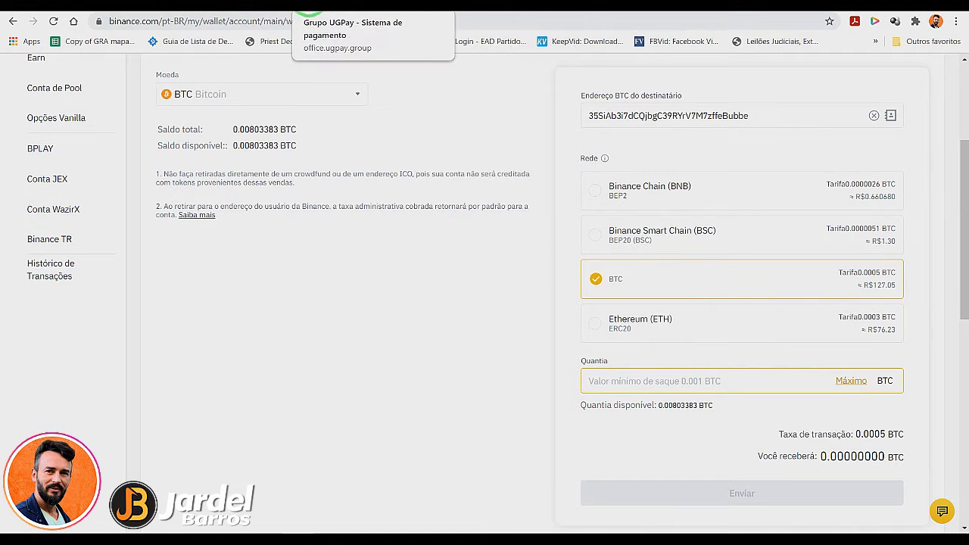
# - Return to the Quantum Clearance checkout and copy the expected BTC amount
pyautogui.click(321, 6)
pyautogui.moveTo(483, 382); pyautogui.dragTo(415, 388)
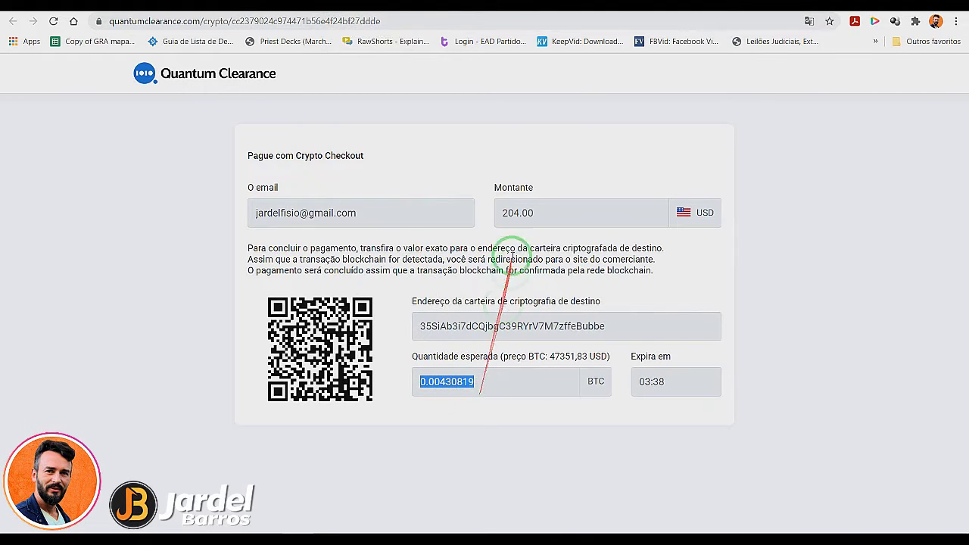
pyautogui.rightClick(453, 385)
pyautogui.click(472, 396)
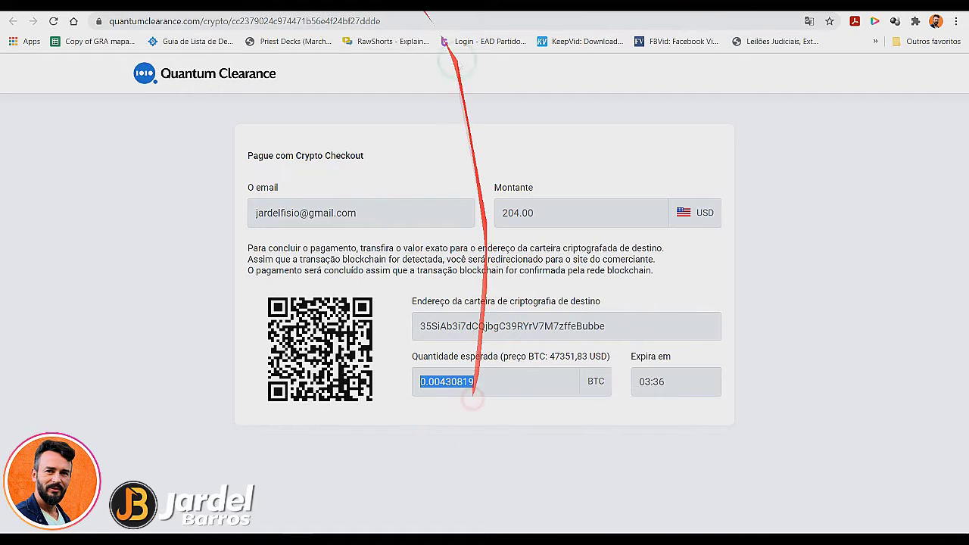
# - Switch back to the Binance withdrawal and set its amount to 0.00430819 BTC
pyautogui.click(401, 9)
pyautogui.click(542, 223)
pyautogui.click(610, 377)
pyautogui.hotkey('ctrl', 'v')
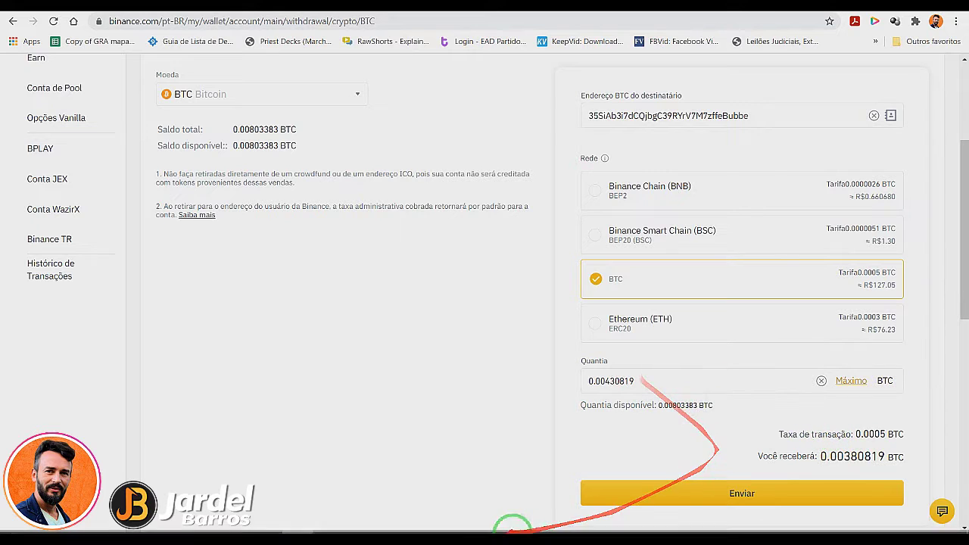
# - Open the calculator and enter the expected payment of 0,00430819
pyautogui.click(390, 522)
pyautogui.click(411, 241)
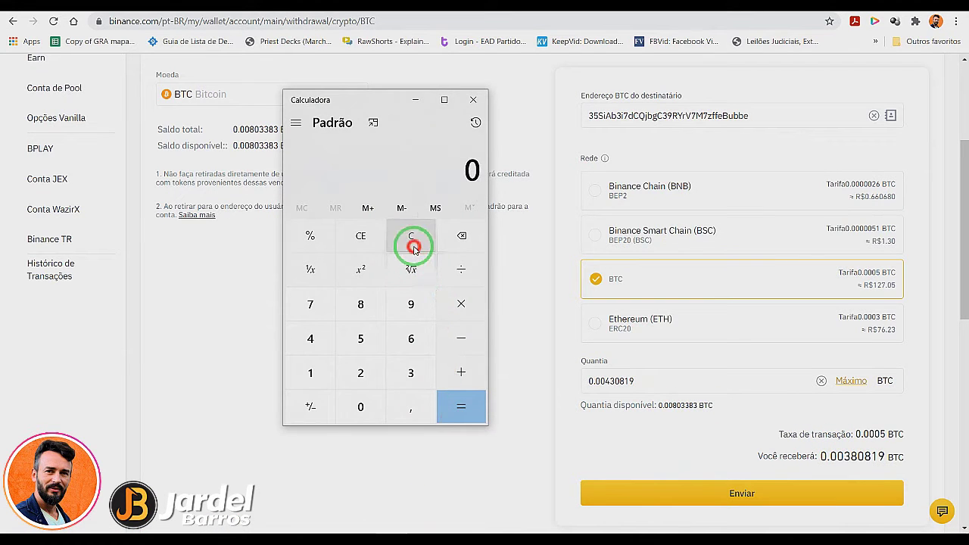
pyautogui.click(407, 405)
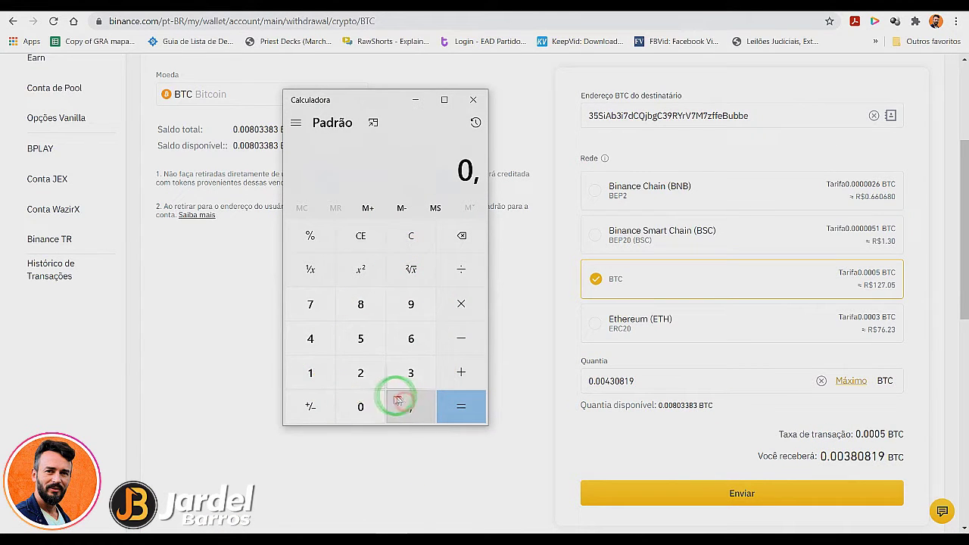
pyautogui.doubleClick(363, 406)
pyautogui.click(331, 347)
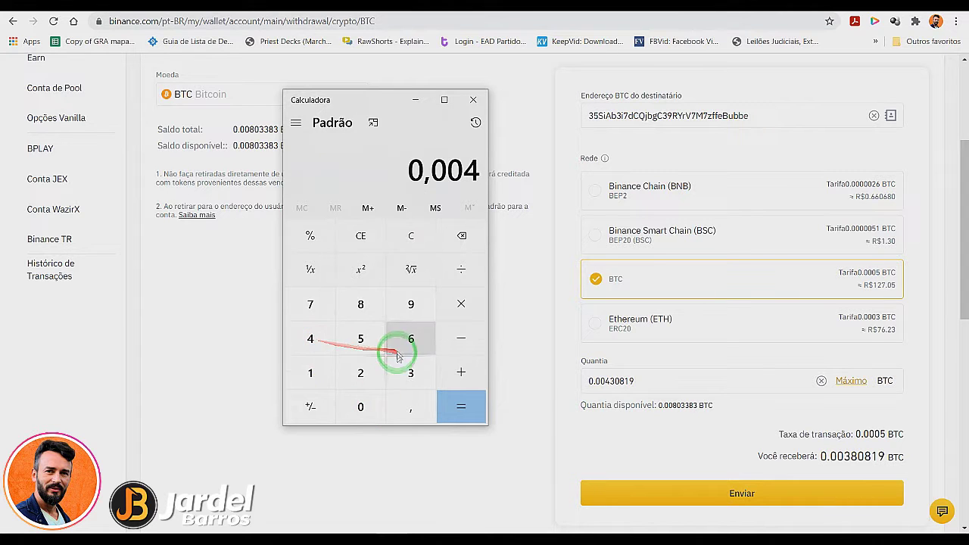
pyautogui.click(402, 377)
pyautogui.click(361, 404)
pyautogui.click(360, 304)
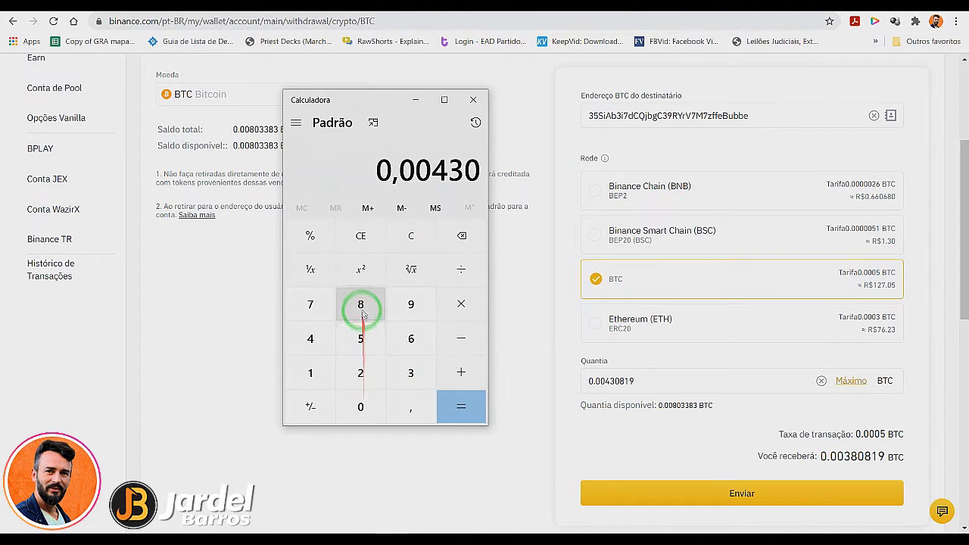
pyautogui.click(309, 372)
pyautogui.click(410, 304)
# - Add the 0,0005 BTC transaction fee to the expected payment in the calculator and compute the sum
pyautogui.click(460, 376)
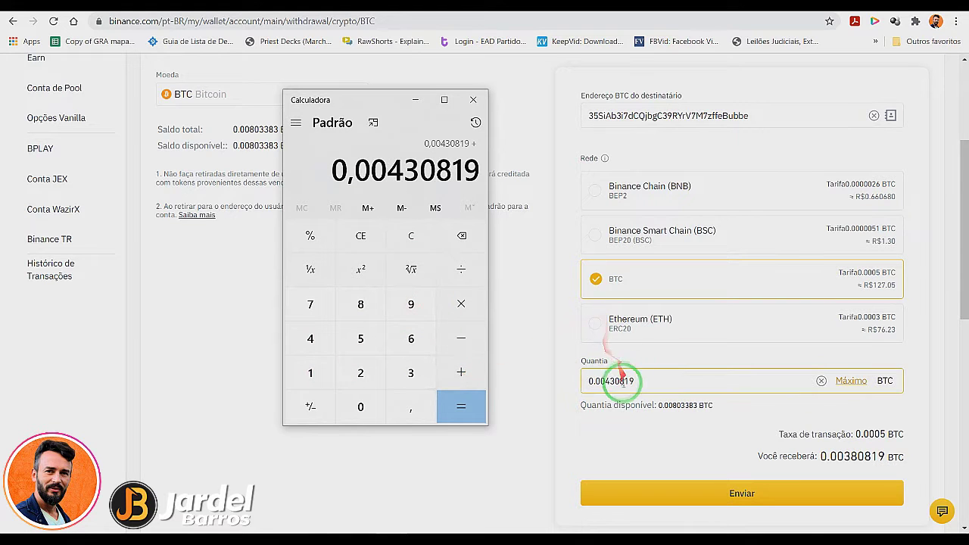
pyautogui.click(361, 407)
pyautogui.click(360, 406)
pyautogui.click(361, 407)
pyautogui.click(360, 406)
pyautogui.click(360, 338)
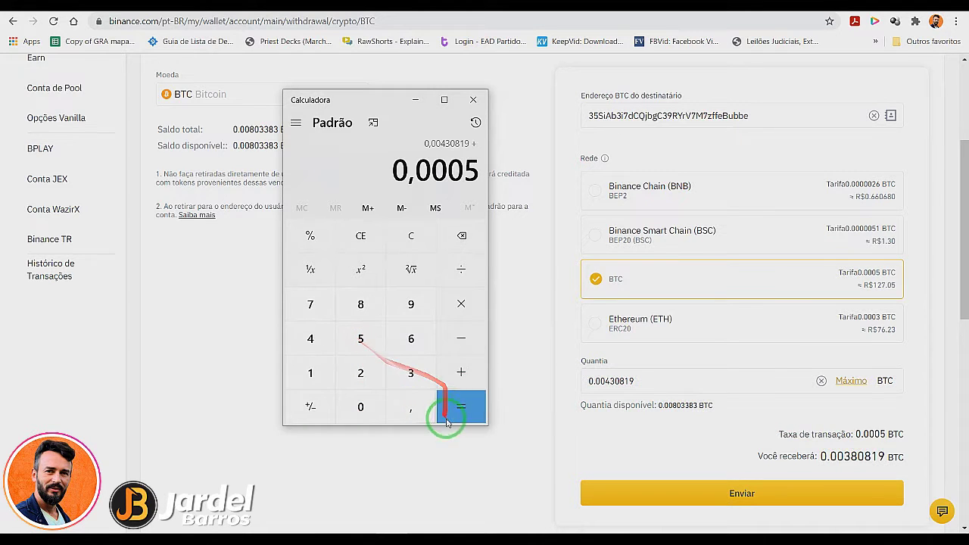
pyautogui.click(446, 411)
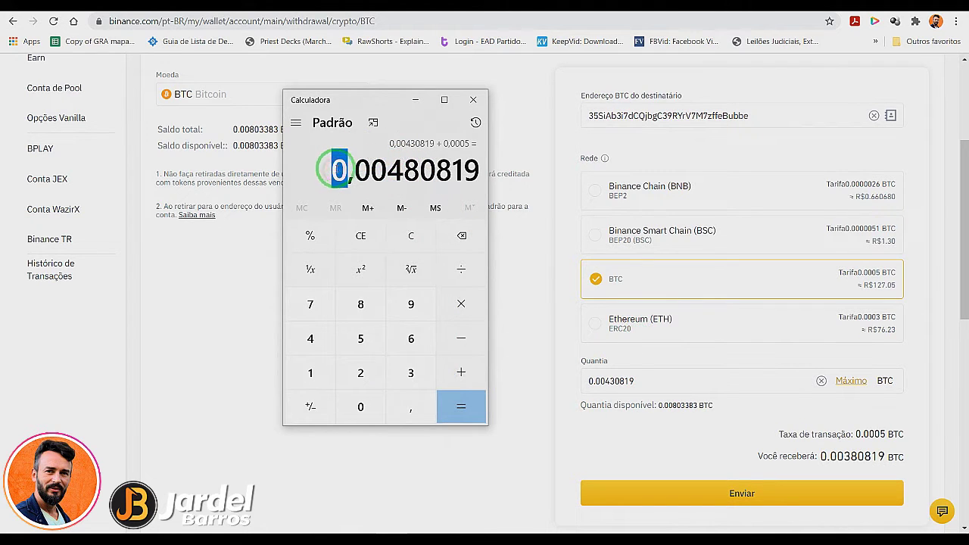
# - Transfer the calculated total to the Binance withdrawal, setting its amount to 0.00480819 BTC
pyautogui.moveTo(337, 169); pyautogui.dragTo(470, 181)
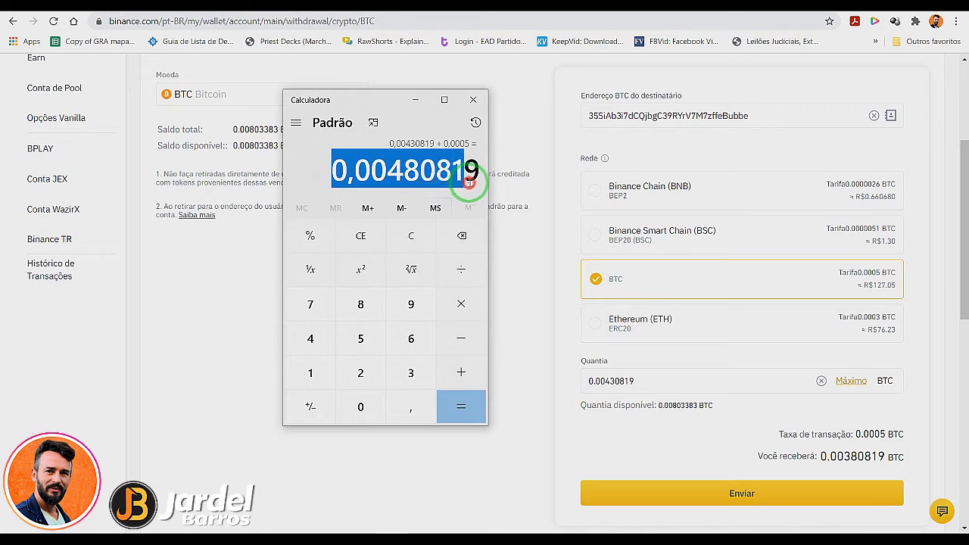
pyautogui.rightClick(471, 177)
pyautogui.click(492, 186)
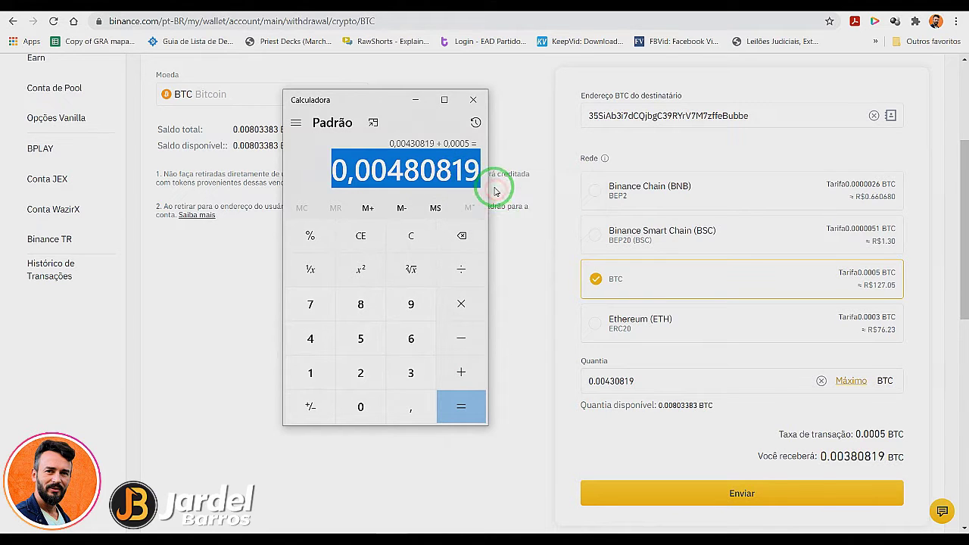
pyautogui.moveTo(656, 371); pyautogui.dragTo(579, 383)
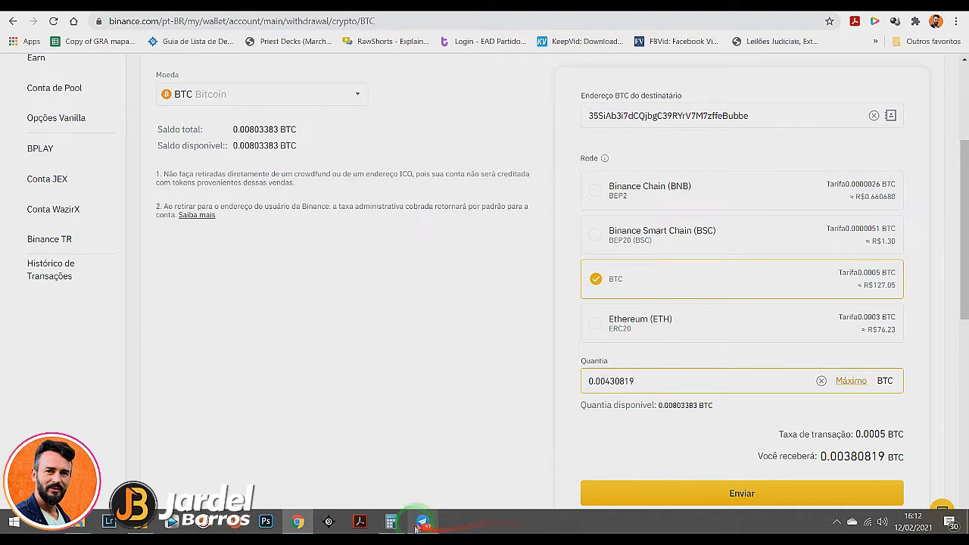
pyautogui.click(395, 521)
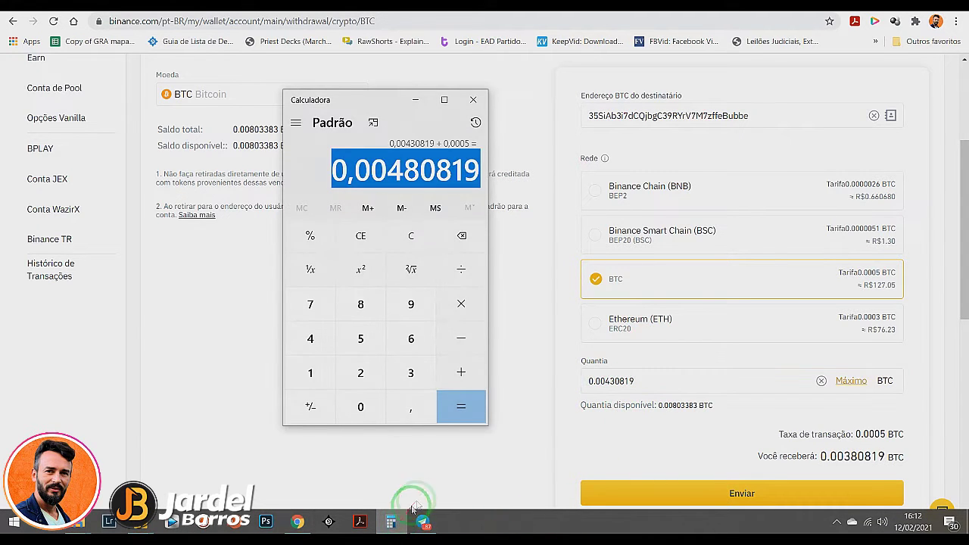
pyautogui.click(650, 383)
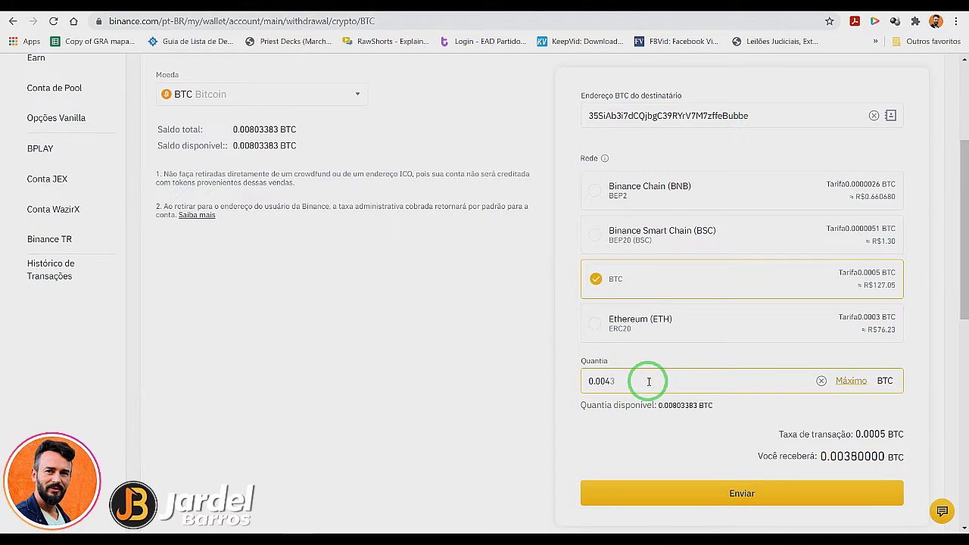
pyautogui.hotkey('alt', 'Tab')
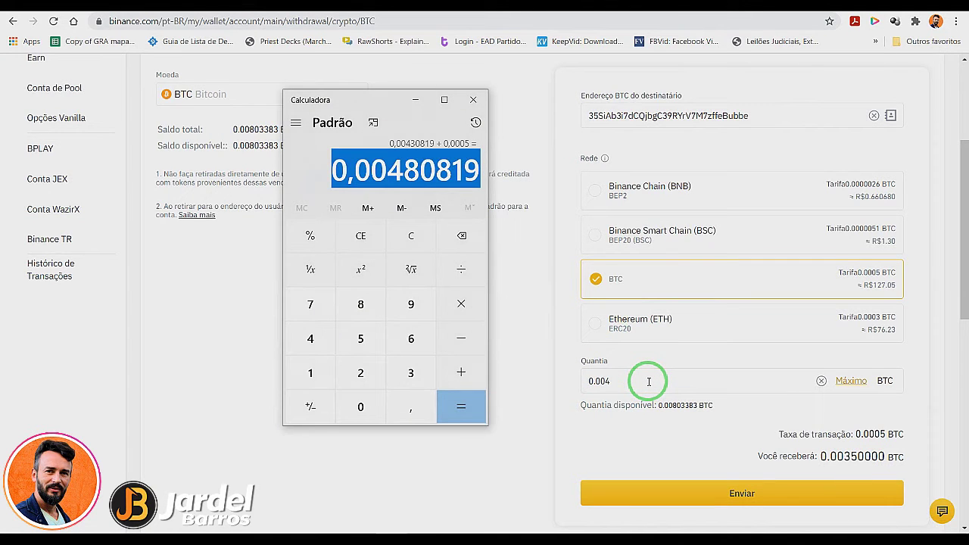
pyautogui.click(648, 381)
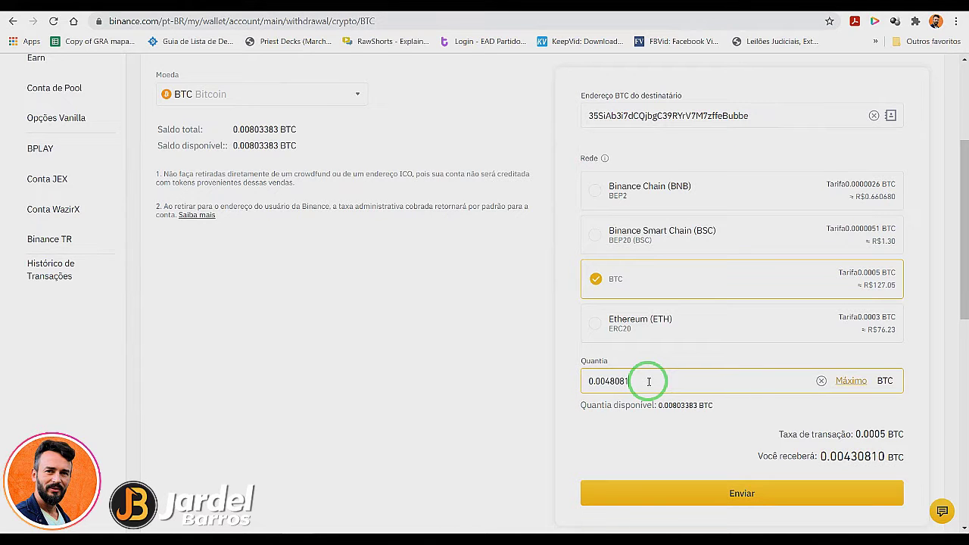
pyautogui.hotkey('alt', 'Tab')
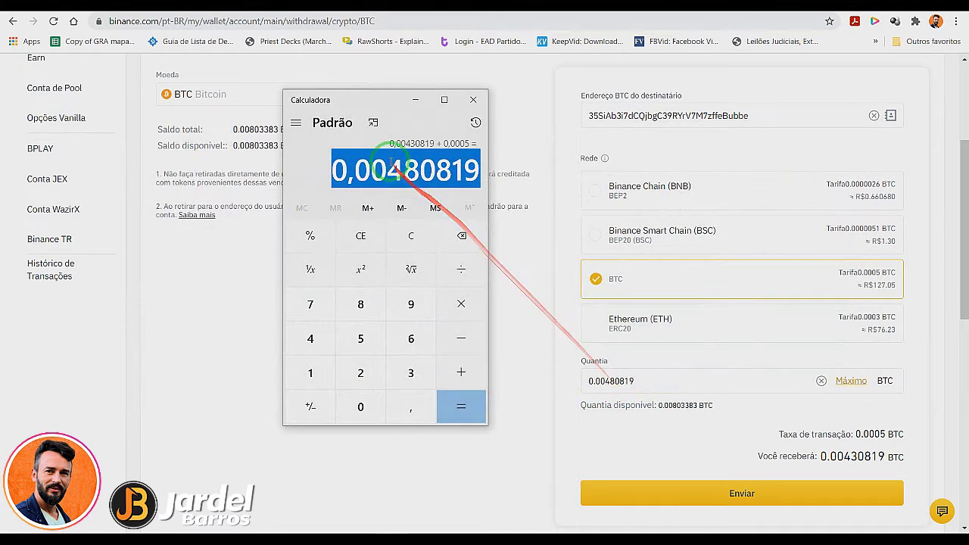
pyautogui.hotkey('alt', 'Tab')
pyautogui.click(659, 412)
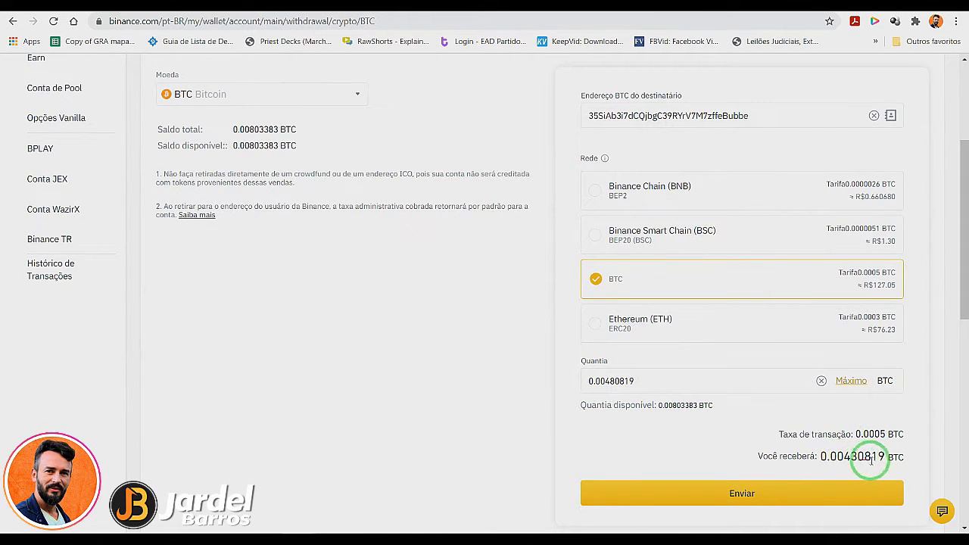
# - Recheck the expected BTC amount in the Quantum Clearance checkout, and submit the withdrawal on Binance
pyautogui.click(344, 6)
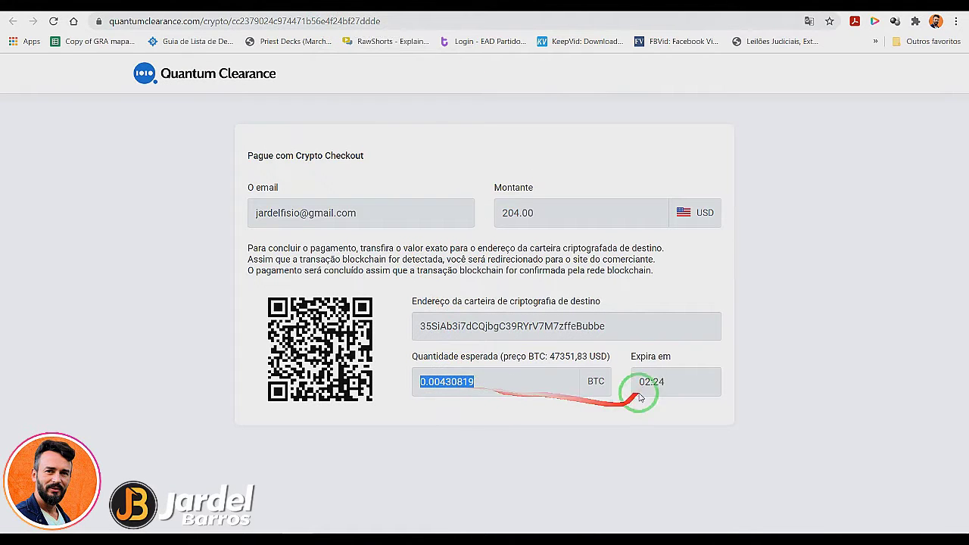
pyautogui.click(389, 8)
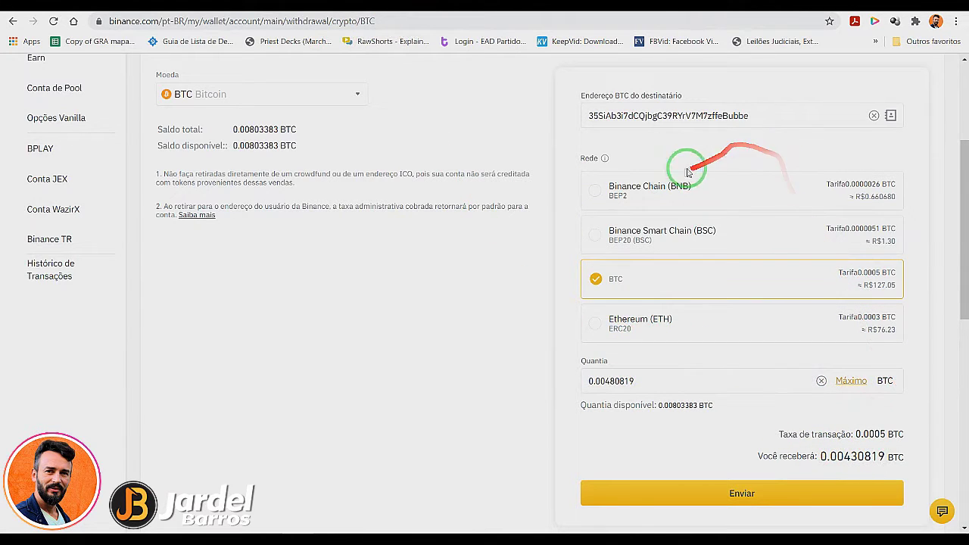
pyautogui.click(730, 120)
pyautogui.click(789, 494)
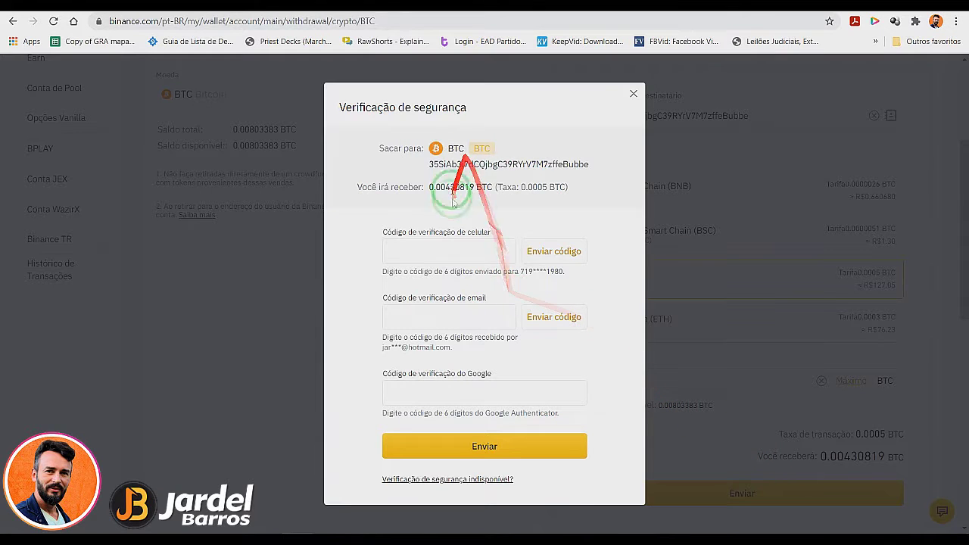
# - Complete the security verification with the phone, email and Google verification codes, and review the withdrawal request's result page
pyautogui.click(540, 249)
pyautogui.click(496, 447)
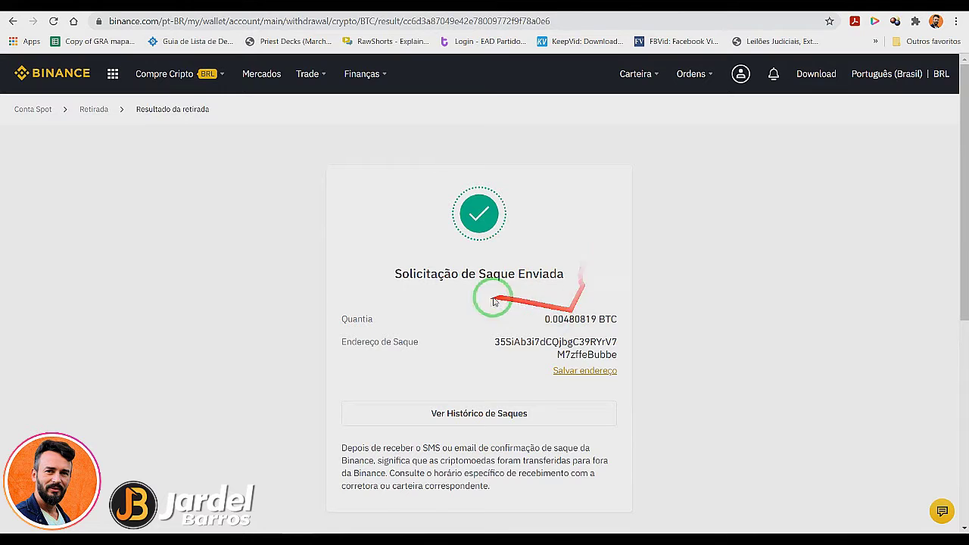
pyautogui.scroll(-1, 692, 328)
pyautogui.scroll(1, 694, 306)
pyautogui.moveTo(795, 529)
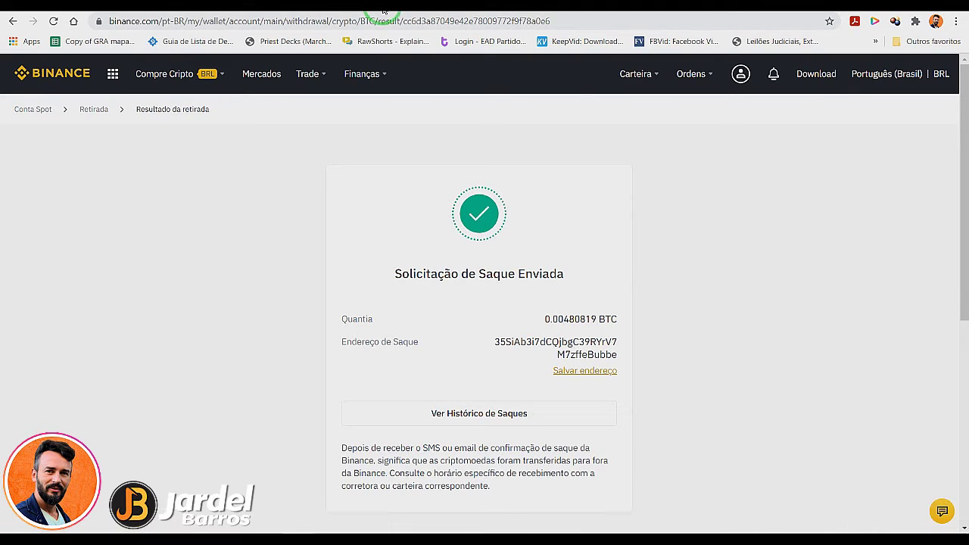
# - Switch to the UGPAY wallet and check the main account balance
pyautogui.click(331, 9)
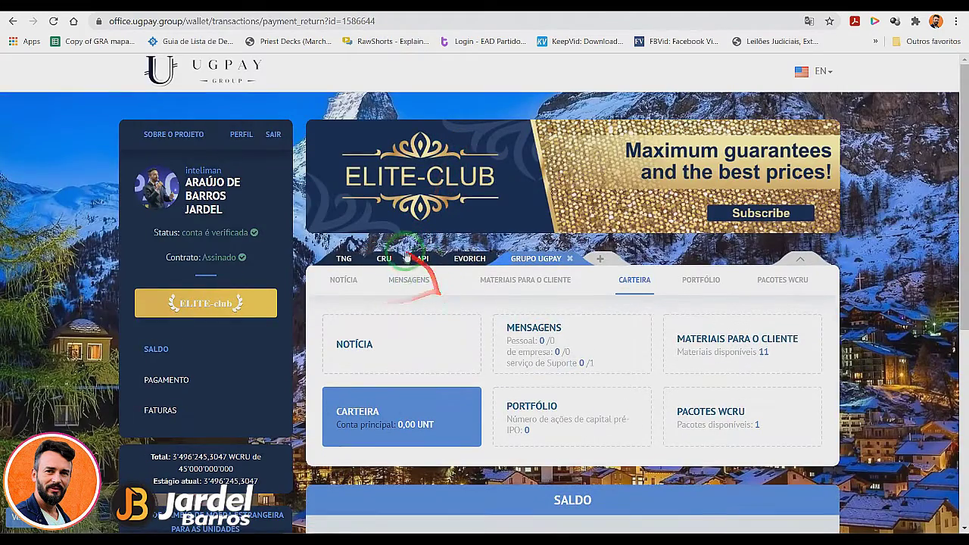
pyautogui.scroll(-1, 435, 317)
pyautogui.scroll(-2, 425, 308)
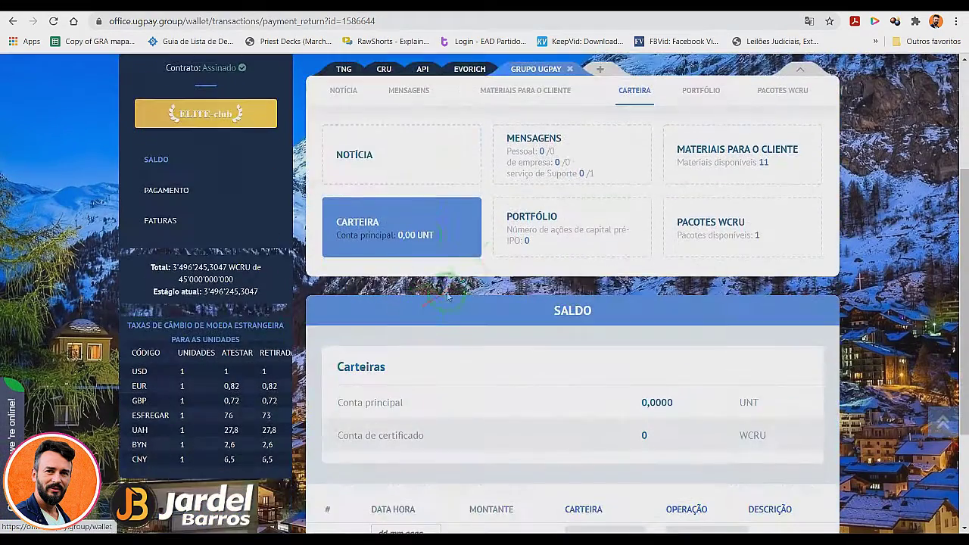
pyautogui.moveTo(421, 256)
pyautogui.mouseDown()
pyautogui.moveTo(558, 404)
pyautogui.moveTo(513, 264)
pyautogui.mouseUp()
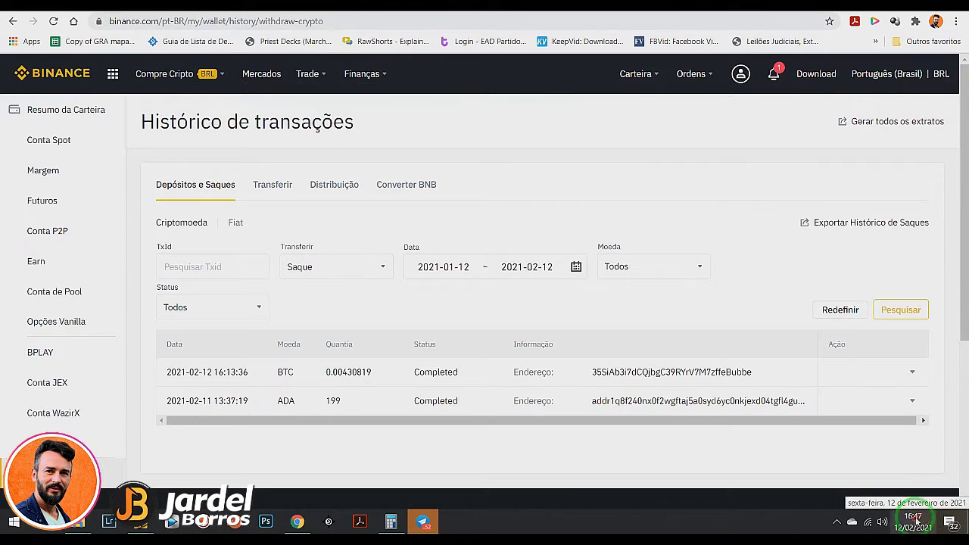
# - Check the date, amount and status of the BTC withdrawal in Binance's transaction history
pyautogui.moveTo(946, 475); pyautogui.dragTo(513, 393)
pyautogui.moveTo(402, 356)
pyautogui.mouseDown()
pyautogui.moveTo(318, 394)
pyautogui.moveTo(330, 373)
pyautogui.mouseUp()
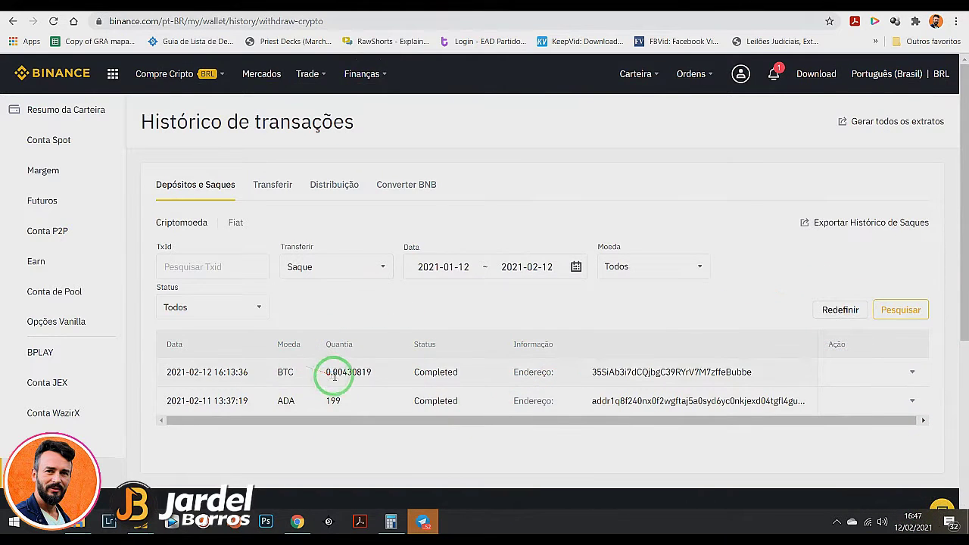
pyautogui.moveTo(451, 371); pyautogui.dragTo(368, 81)
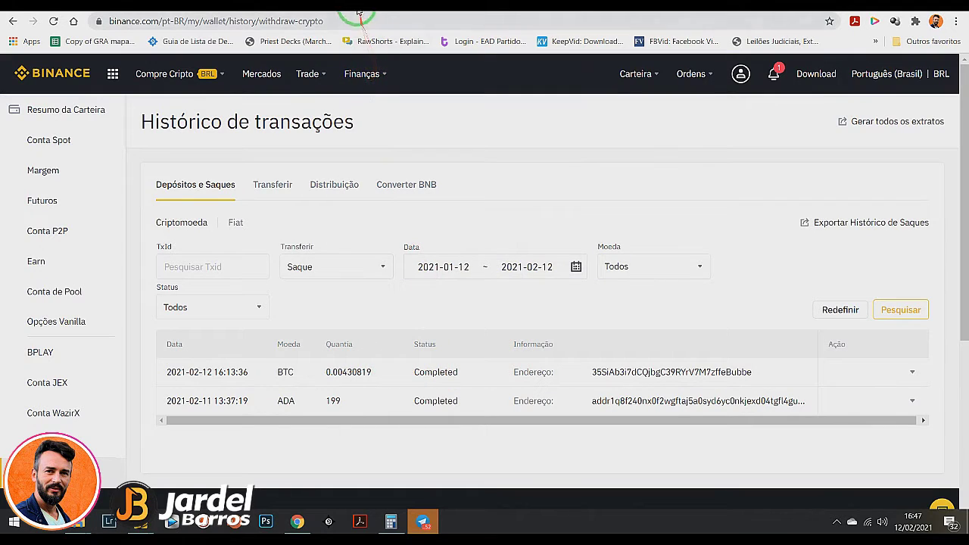
# - Return to the UGPAY wallet, reload it to check the updated main account balance, and dismiss the translation popup
pyautogui.click(323, 9)
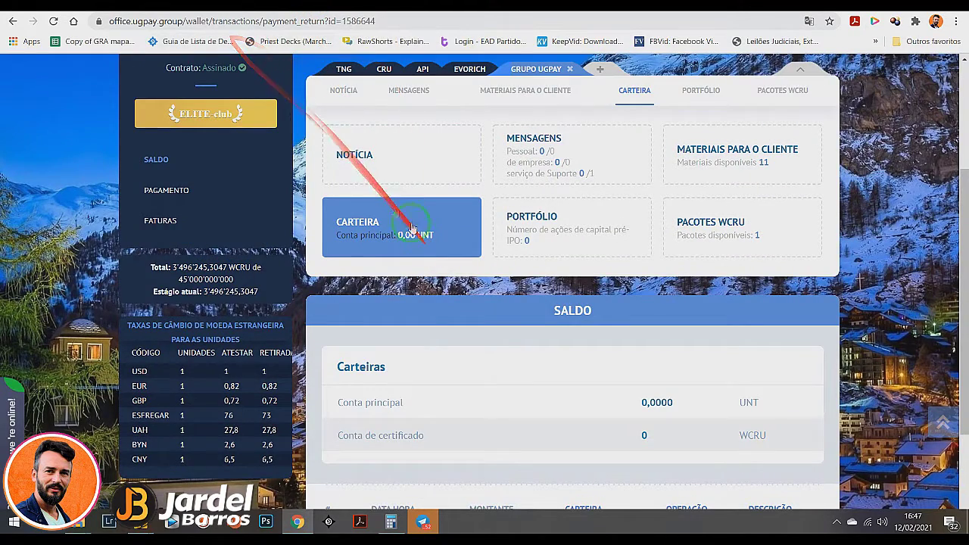
pyautogui.click(399, 205)
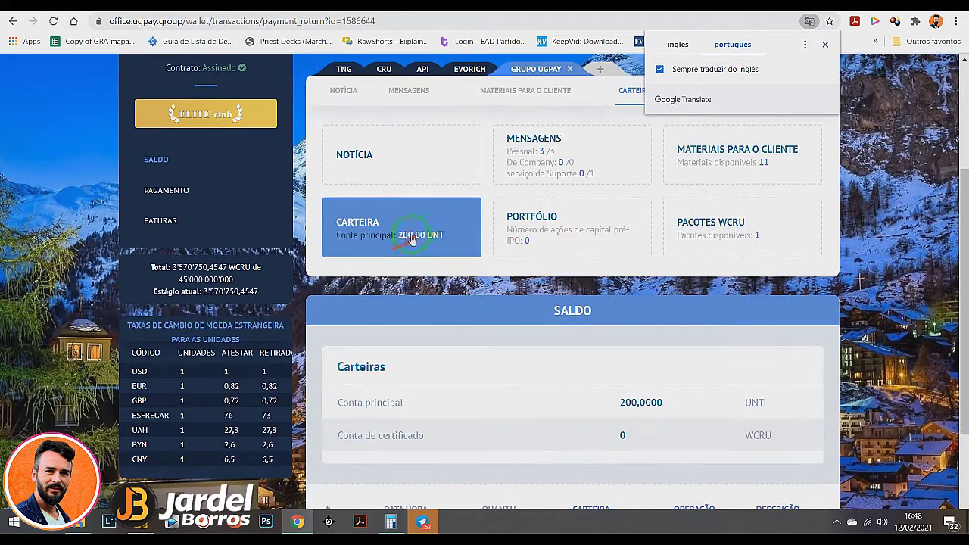
pyautogui.moveTo(914, 523)
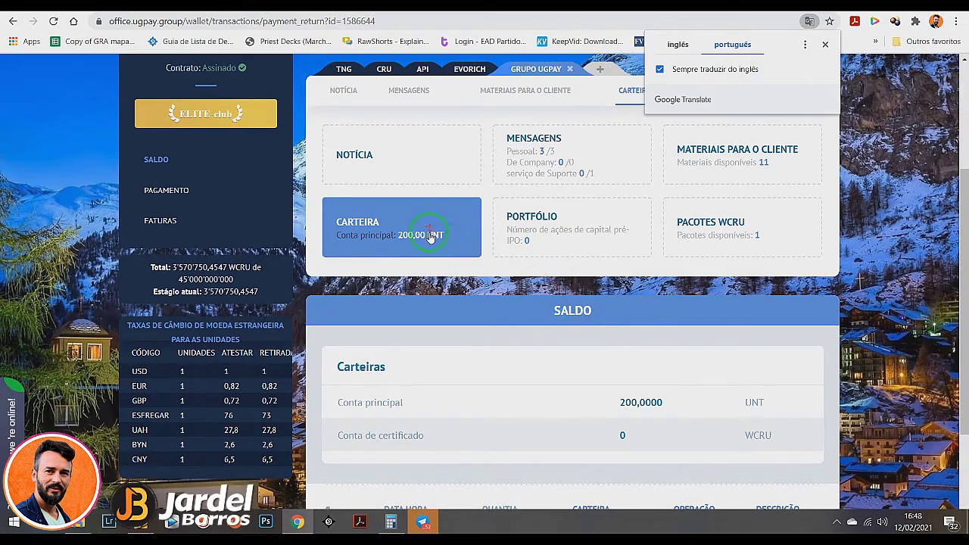
pyautogui.scroll(-1, 603, 314)
pyautogui.scroll(3, 569, 320)
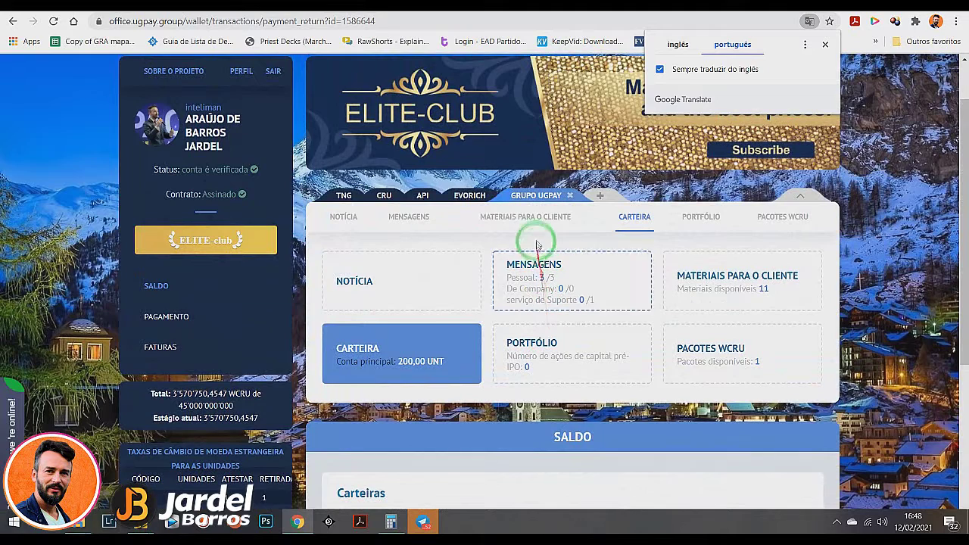
pyautogui.click(825, 43)
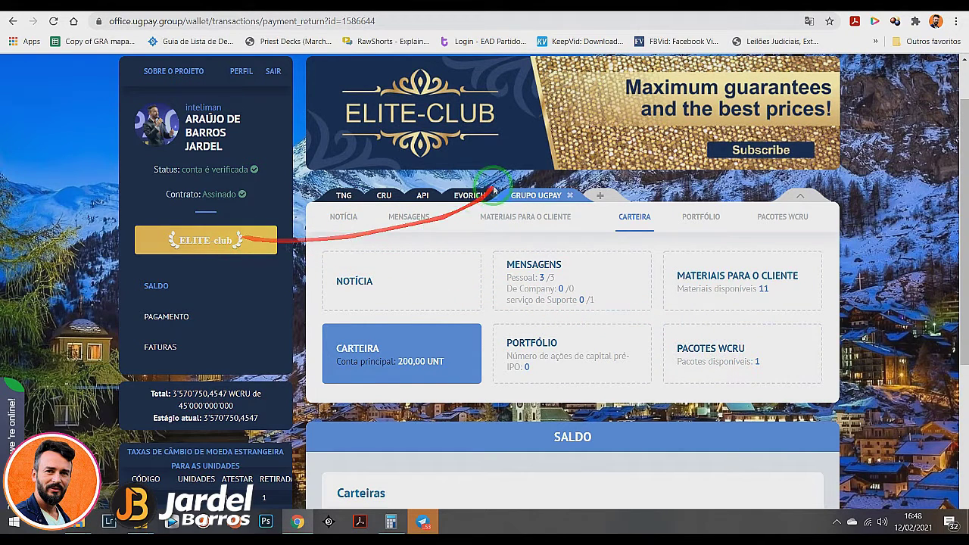
# - Open the ELITE-club offer, review its package comparison, and proceed to the payment form for the 100 UNT membership
pyautogui.click(212, 240)
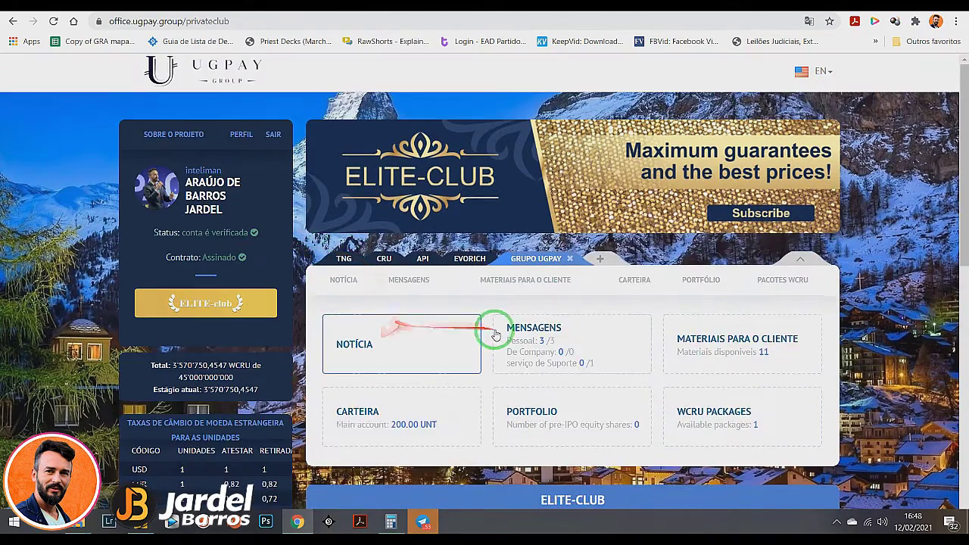
pyautogui.scroll(-1, 492, 329)
pyautogui.scroll(-5, 496, 333)
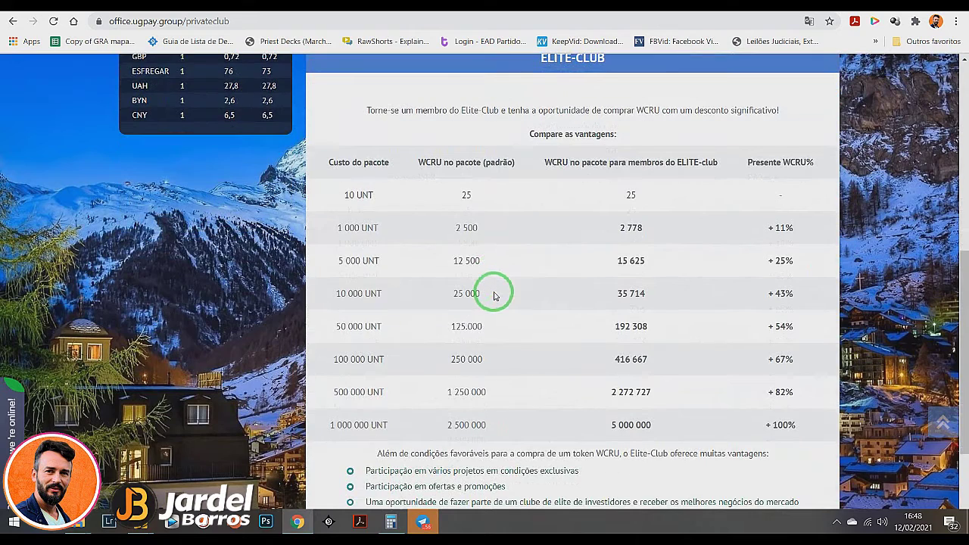
pyautogui.scroll(-2, 567, 185)
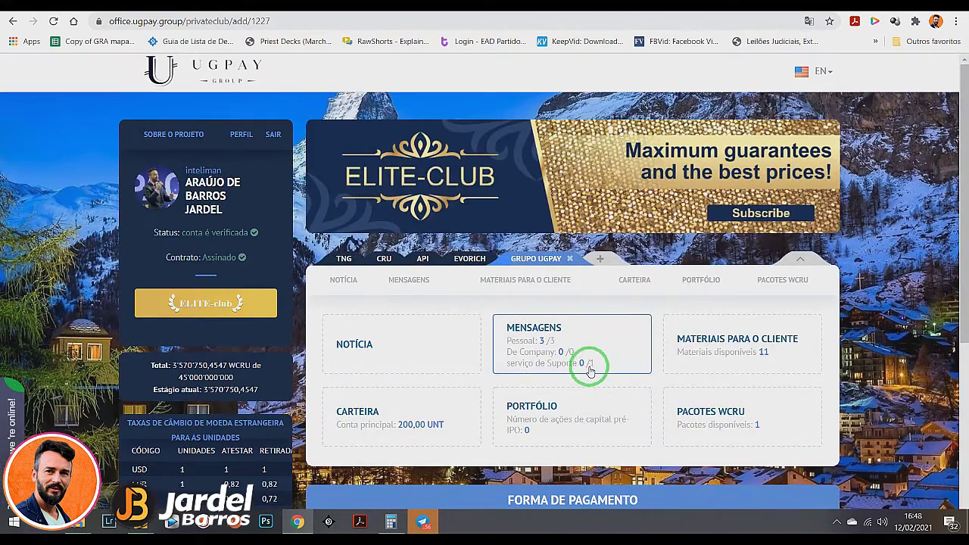
pyautogui.scroll(-3, 590, 370)
pyautogui.scroll(-1, 418, 324)
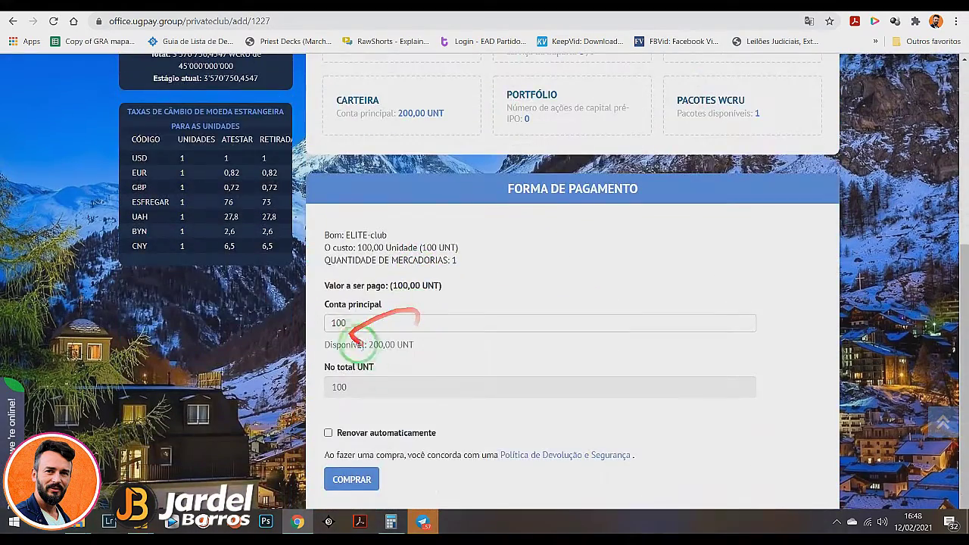
# - Buy the ELITE-club membership with 100 UNT from the main account and go to the subscription page
pyautogui.click(361, 481)
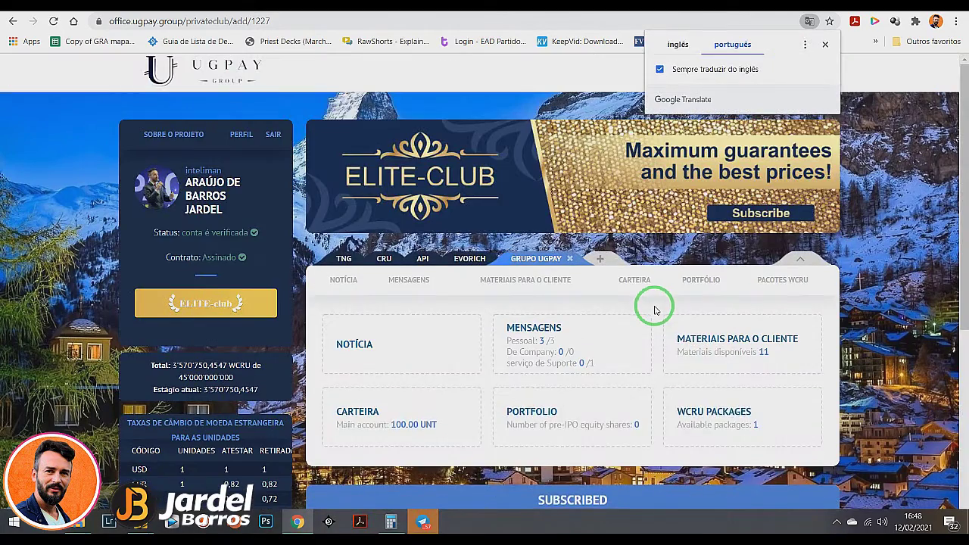
pyautogui.scroll(-3, 483, 331)
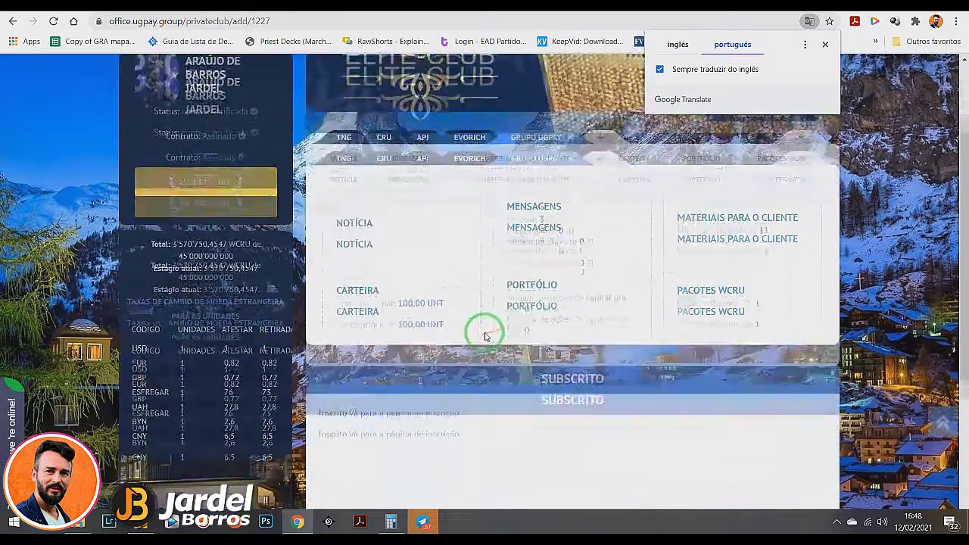
pyautogui.scroll(-1, 486, 333)
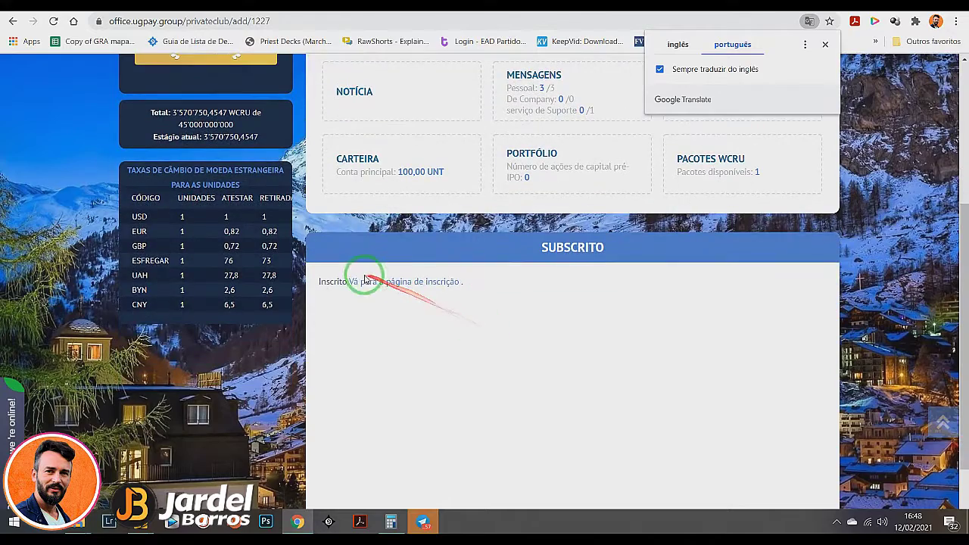
pyautogui.click(395, 283)
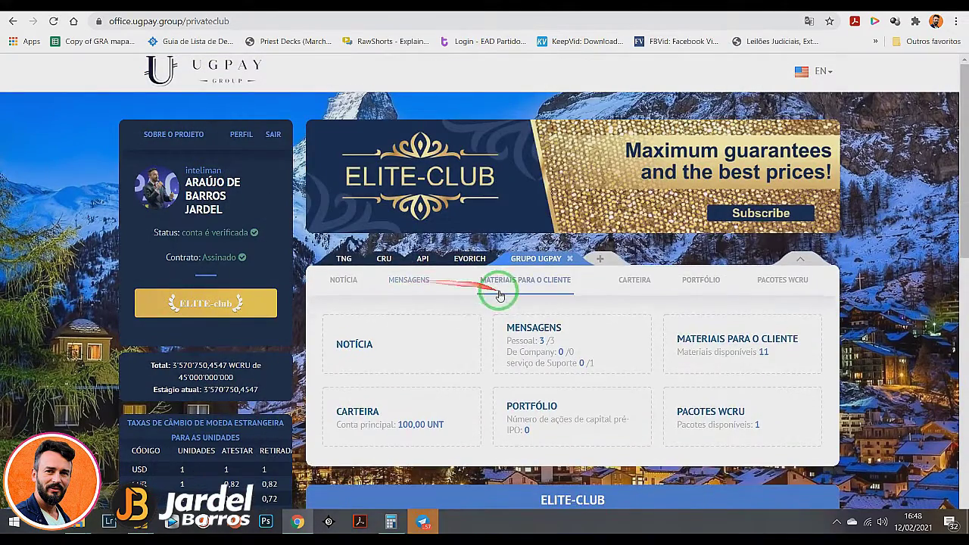
# - Review the ELITE-club advantages table and the Elite subscription's formation date, expiry date and status
pyautogui.scroll(-4, 492, 305)
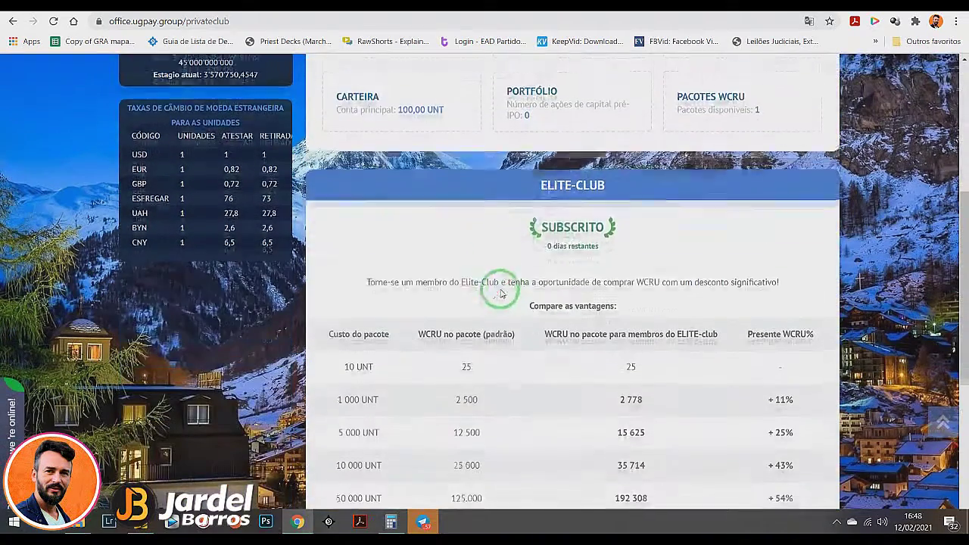
pyautogui.scroll(-1, 484, 315)
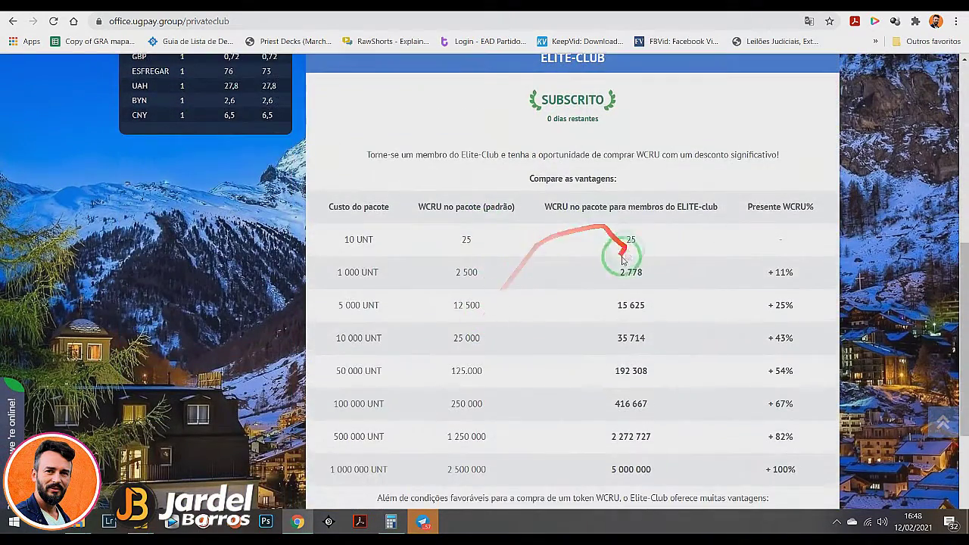
pyautogui.scroll(-2, 520, 299)
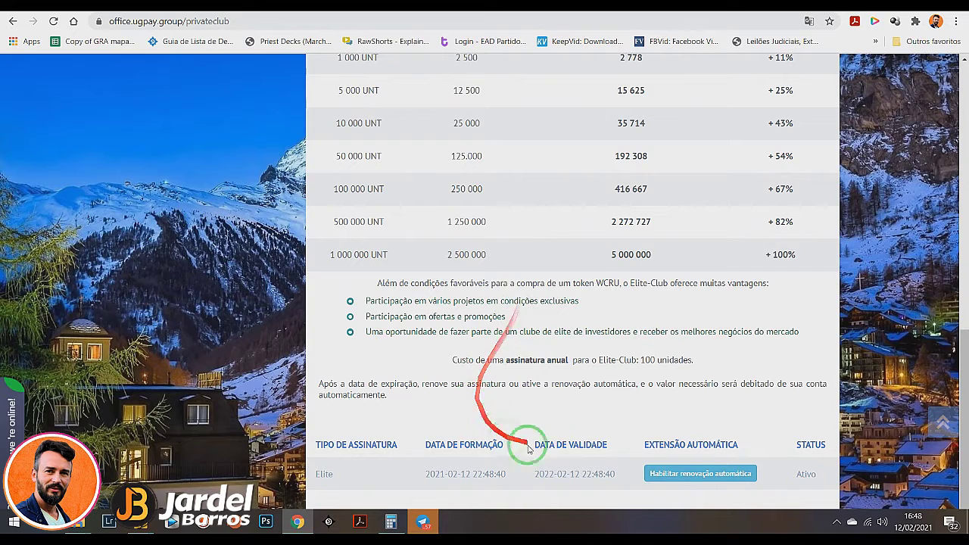
pyautogui.moveTo(612, 454)
pyautogui.mouseDown()
pyautogui.moveTo(511, 467)
pyautogui.moveTo(564, 439)
pyautogui.mouseUp()
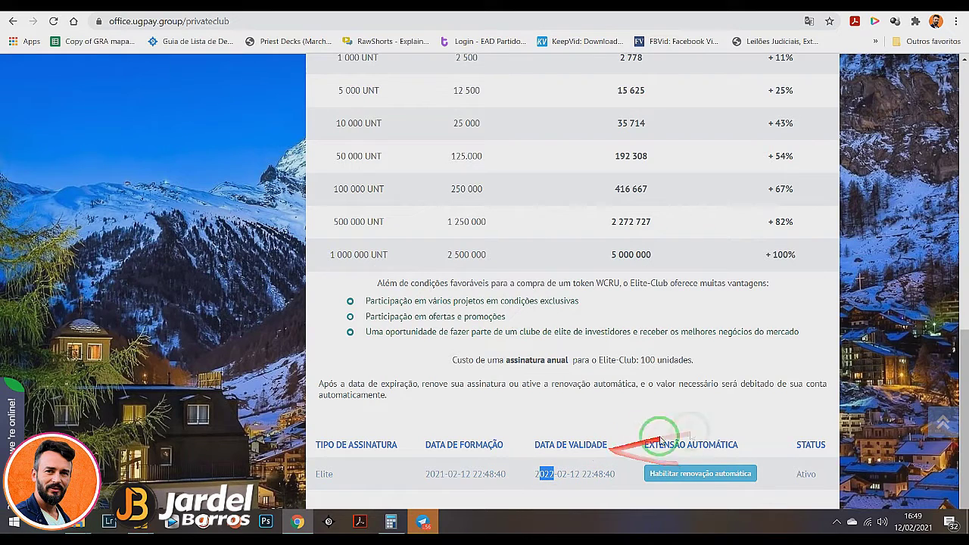
pyautogui.moveTo(806, 475); pyautogui.dragTo(628, 423)
pyautogui.scroll(5, 629, 423)
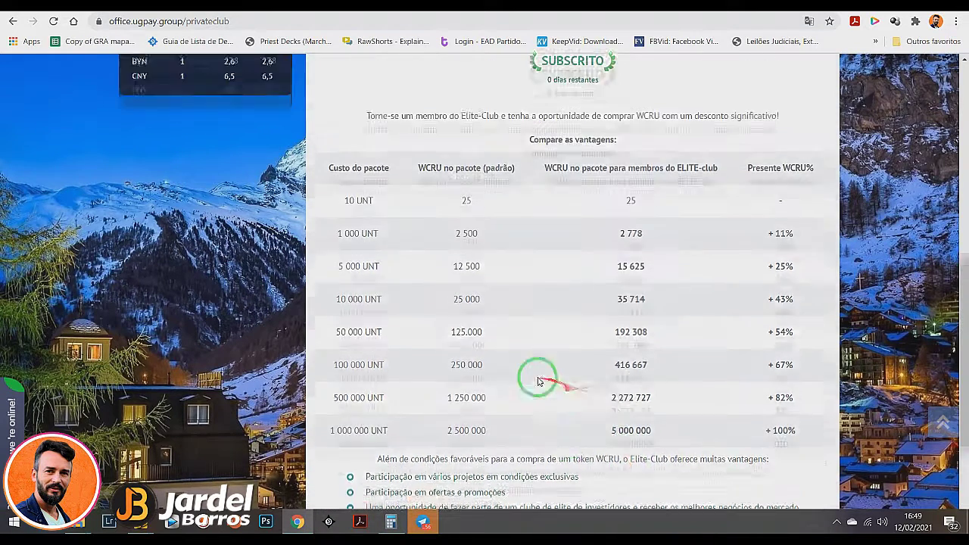
pyautogui.scroll(4, 560, 280)
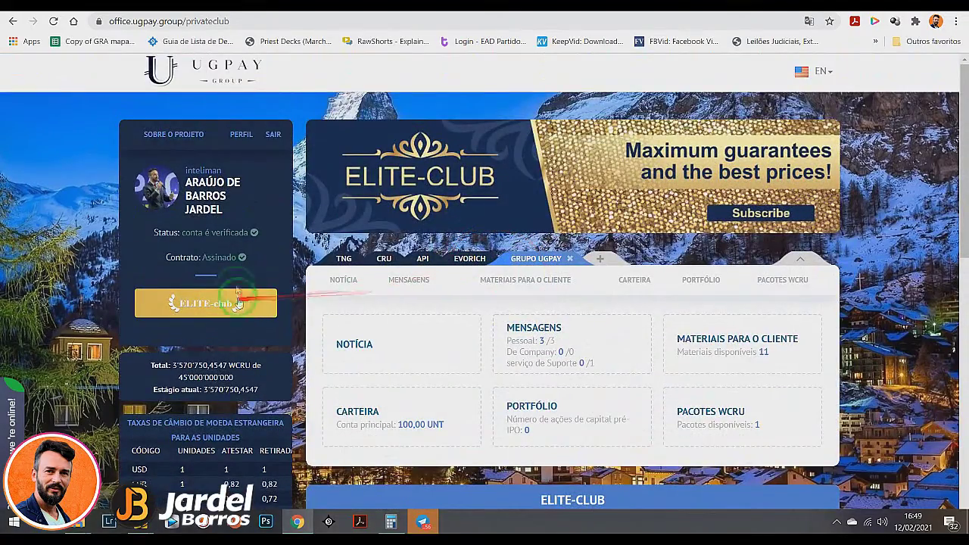
# - Open the messages section and check the personal inbox for messages from UGPay
pyautogui.scroll(-2, 485, 288)
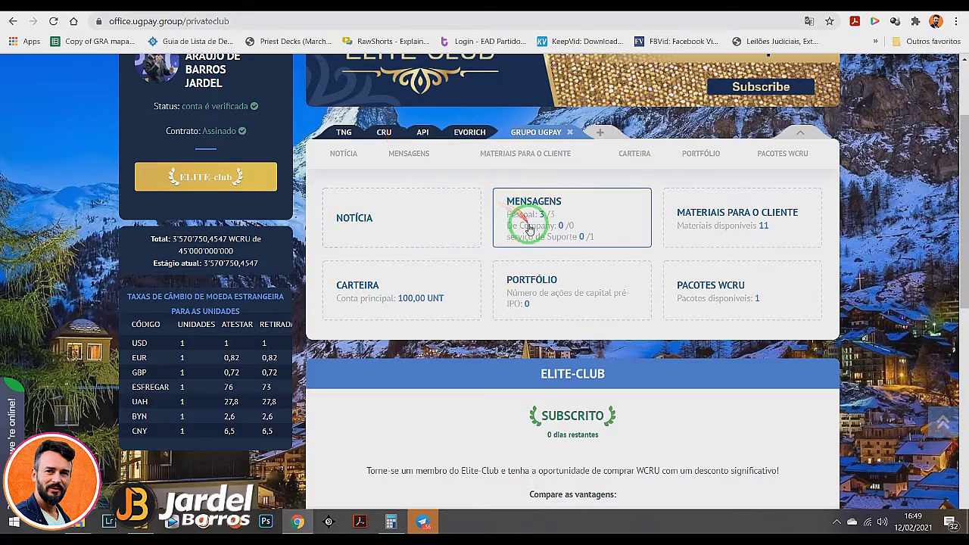
pyautogui.scroll(-3, 530, 235)
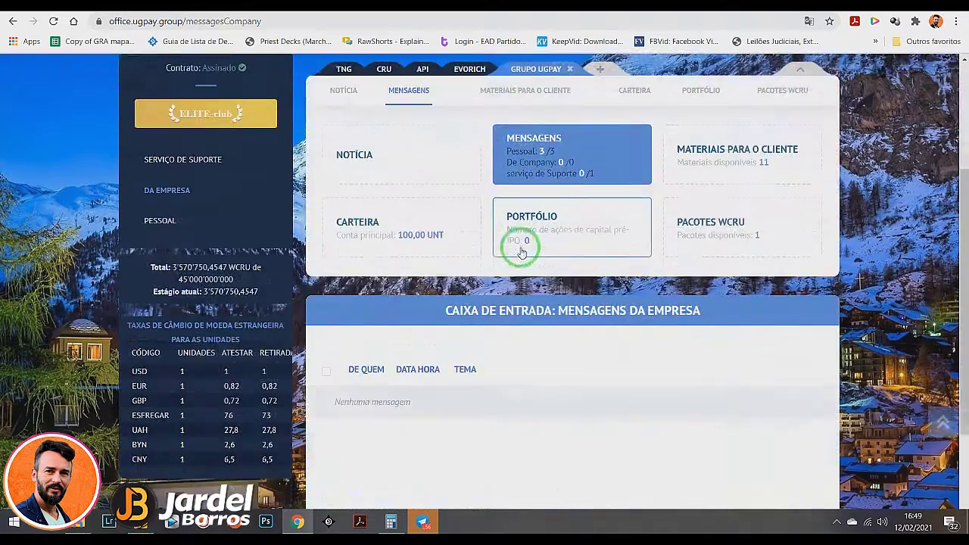
pyautogui.click(186, 128)
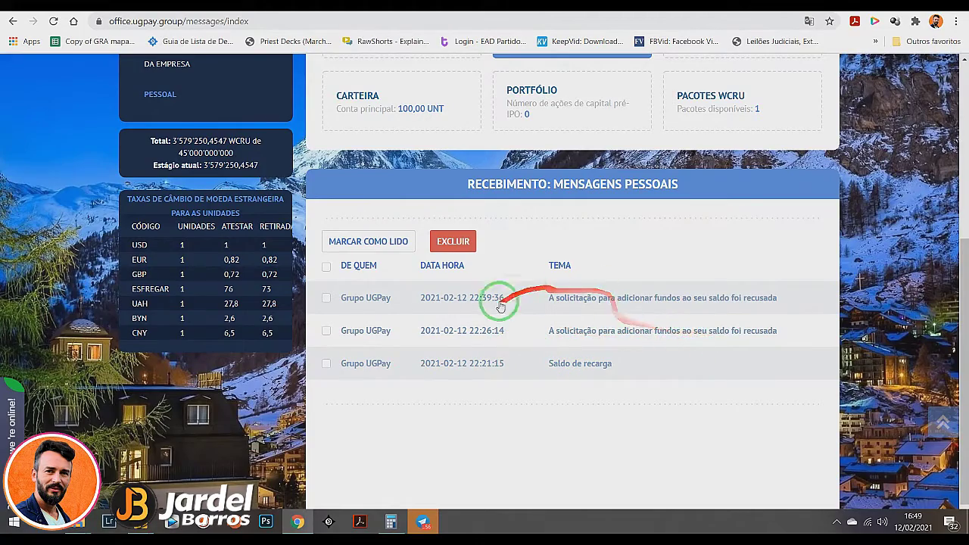
pyautogui.scroll(4, 499, 306)
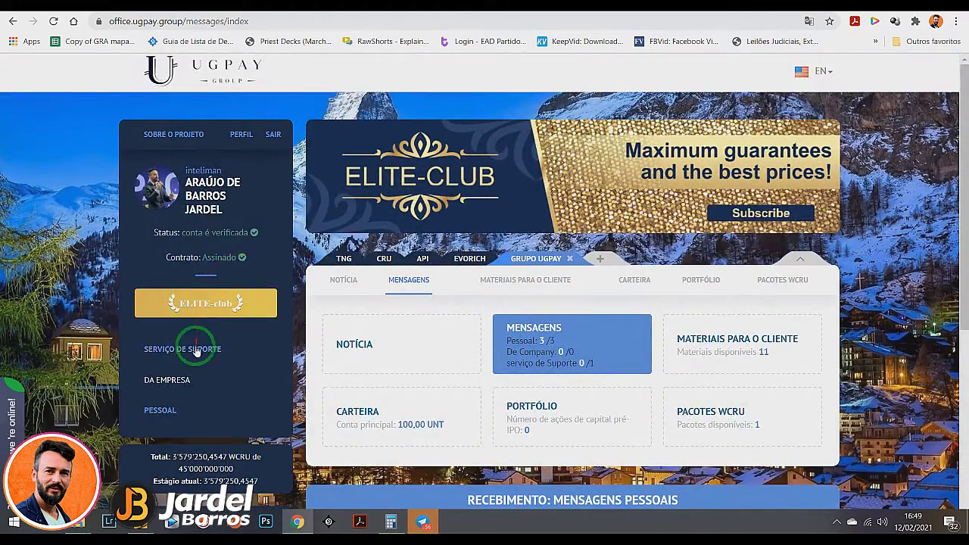
pyautogui.scroll(-1, 195, 352)
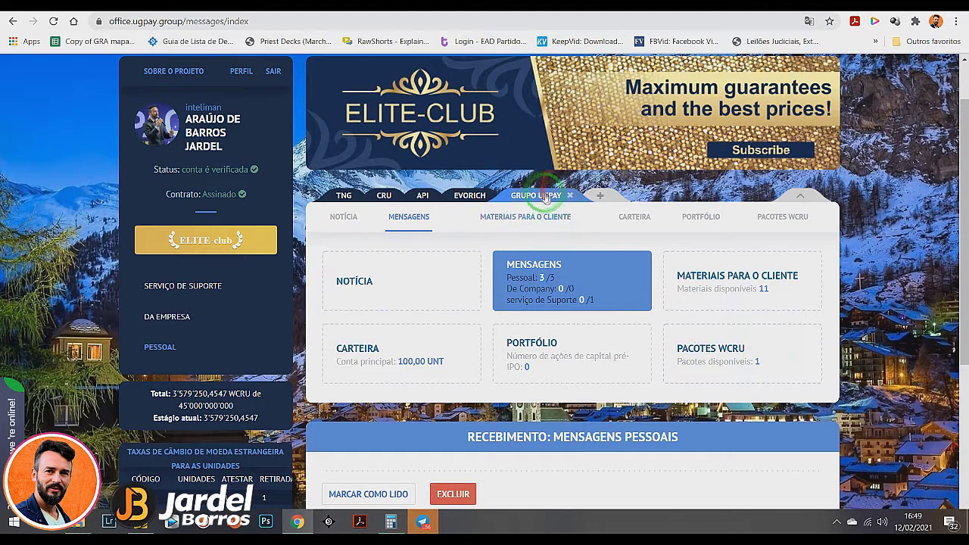